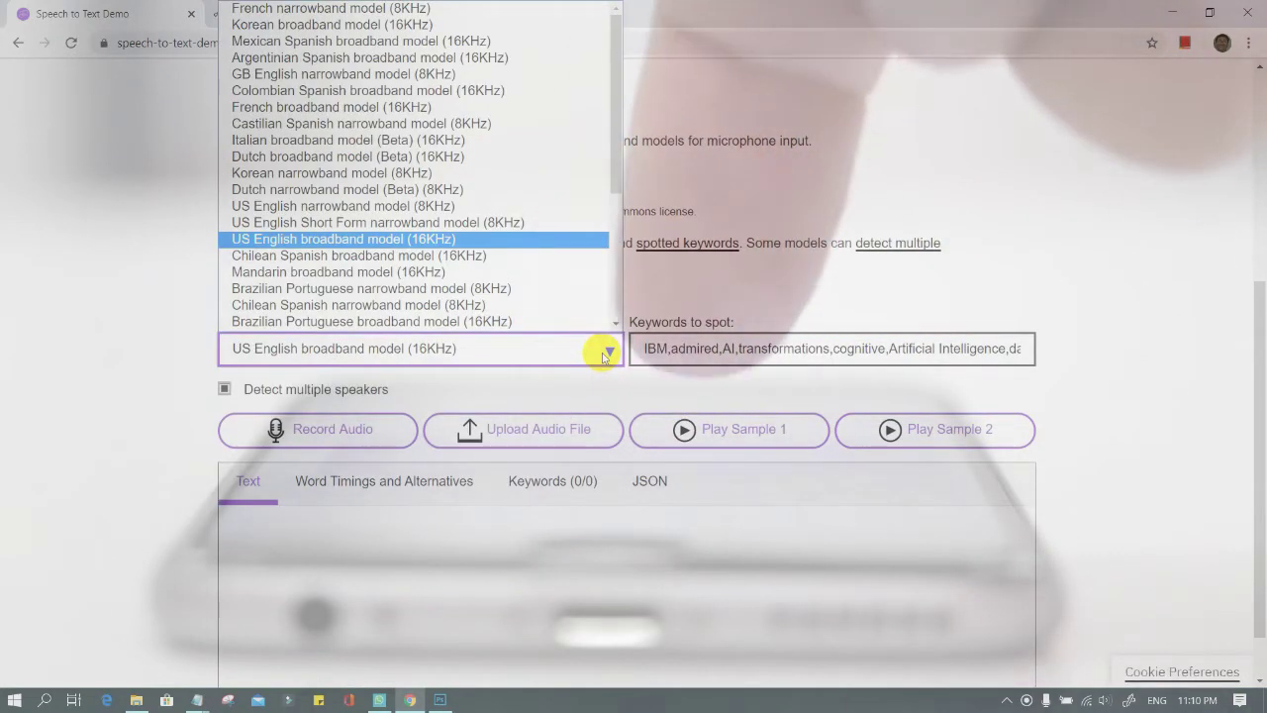
Step: Select the US English broadband model (16KHz) and upload synthesize.mp3 from Downloads for transcription
left_click(489, 240)
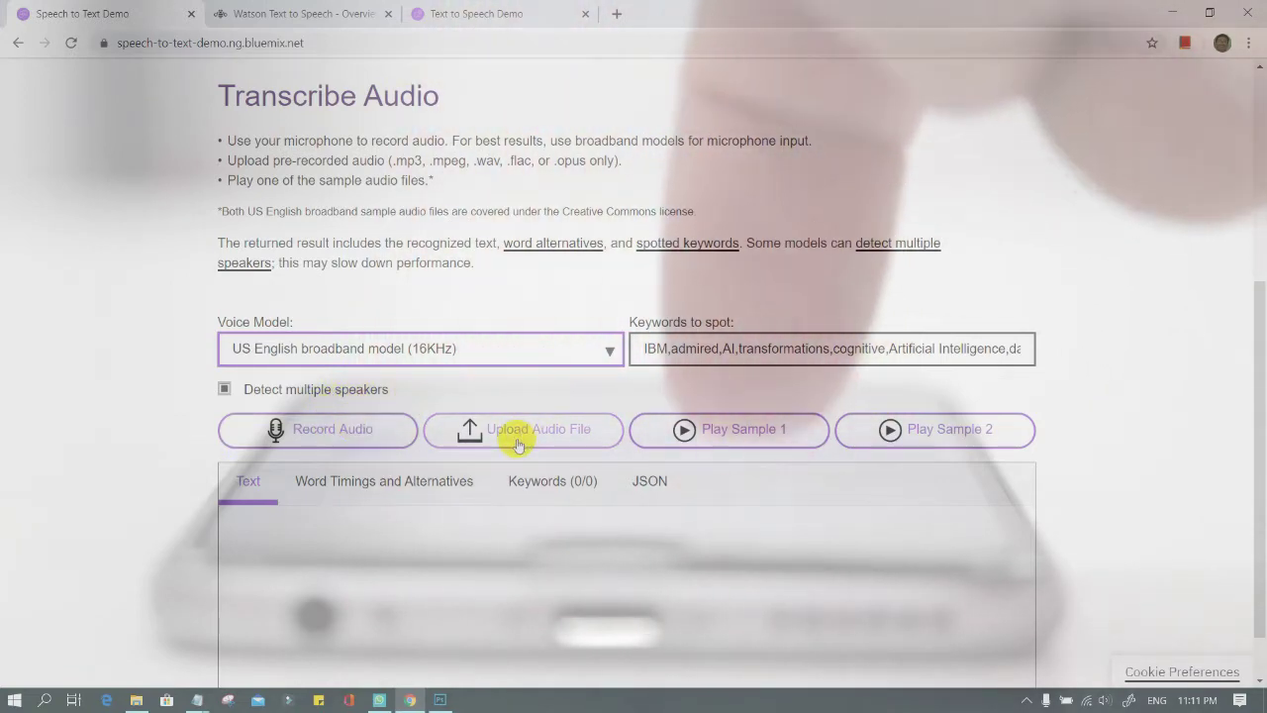
left_click(518, 443)
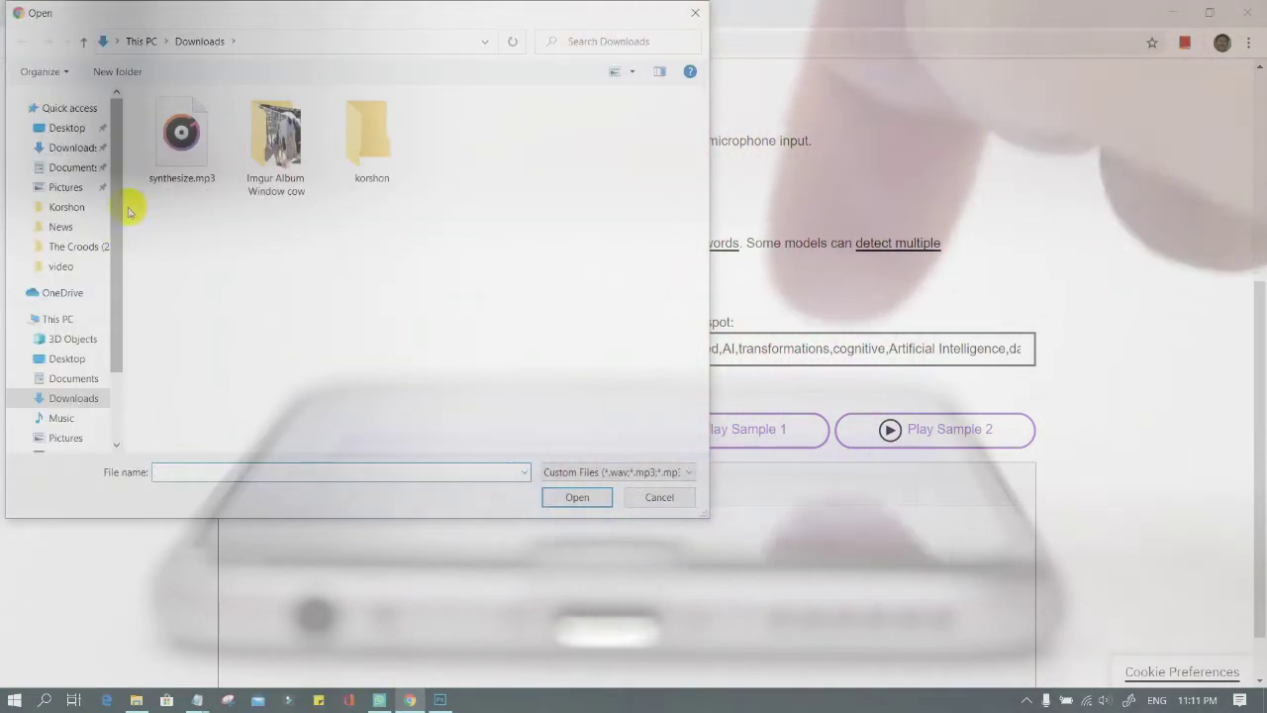
double_click(179, 151)
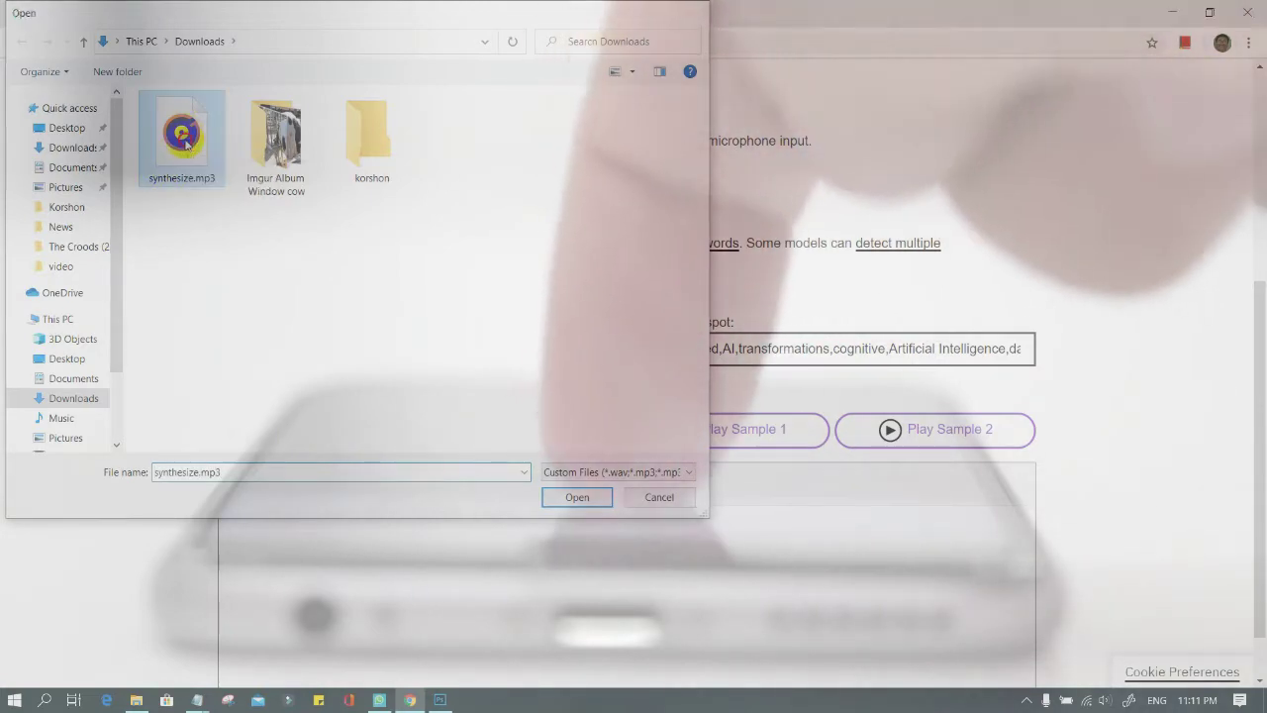
scroll(100, 372, "down", 1)
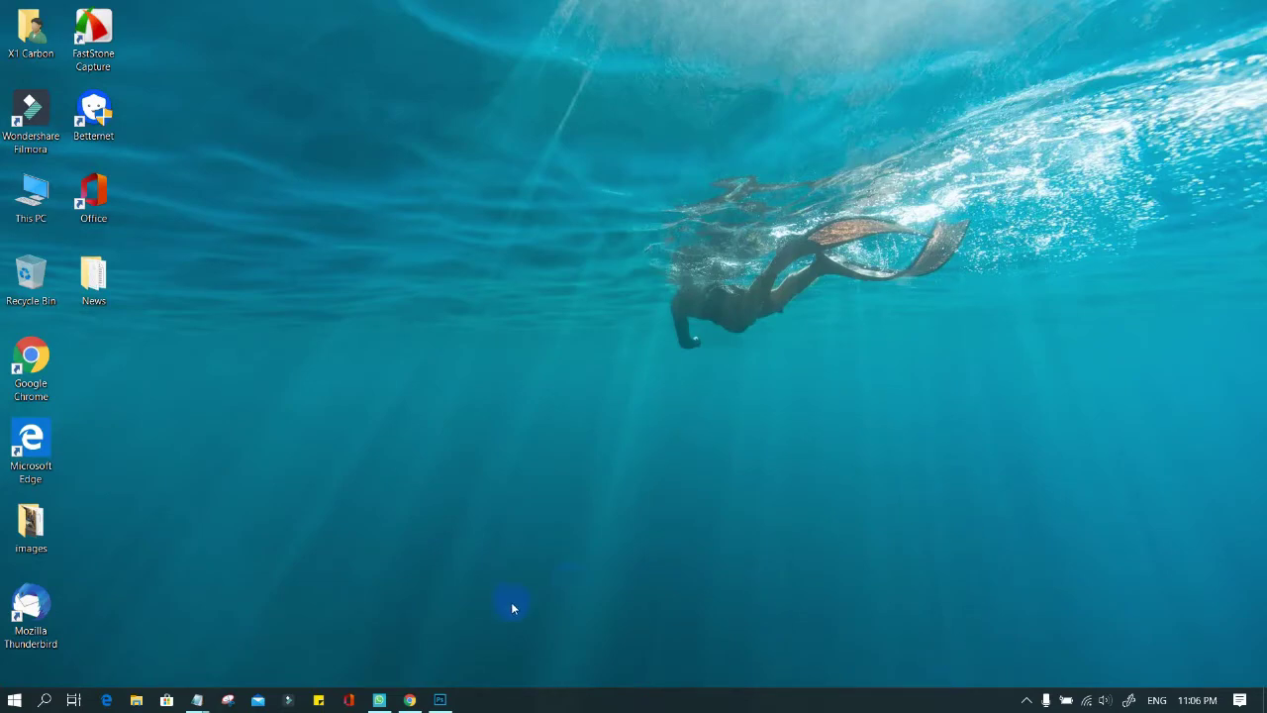
Step: Switch to Google Chrome and load the IBM website at ibm.com/bd-en
left_click(410, 699)
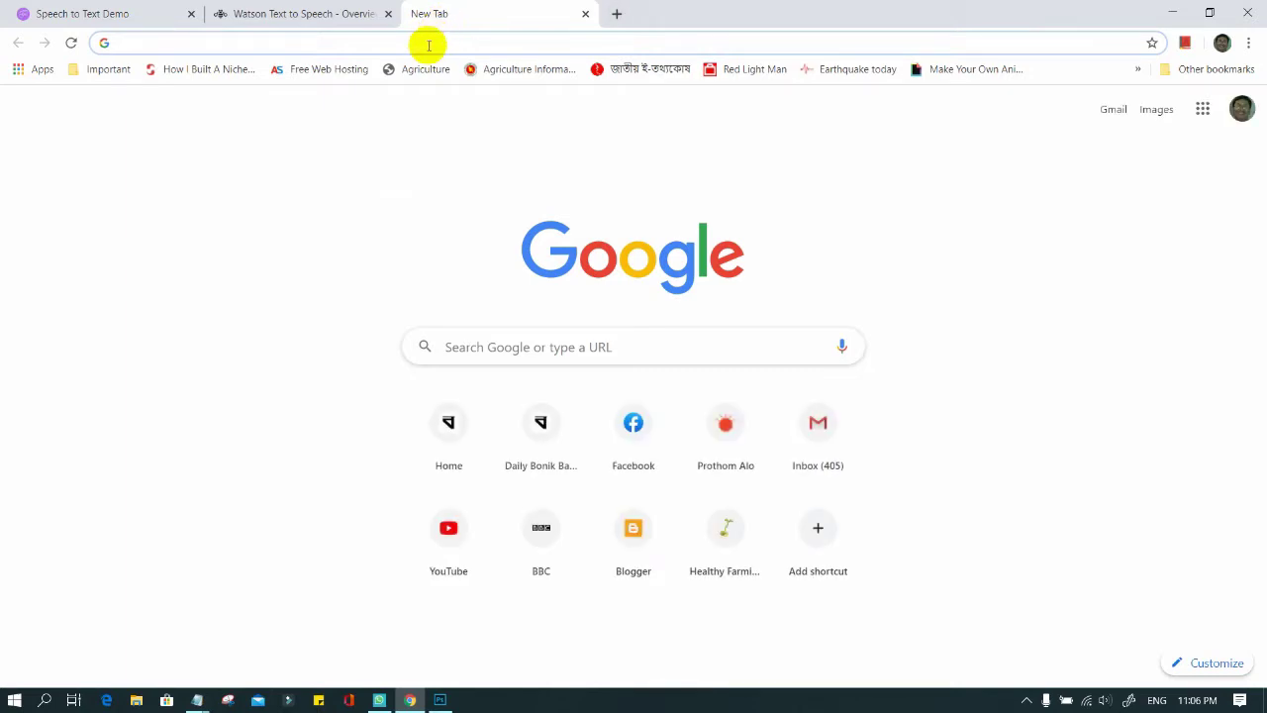
type("i")
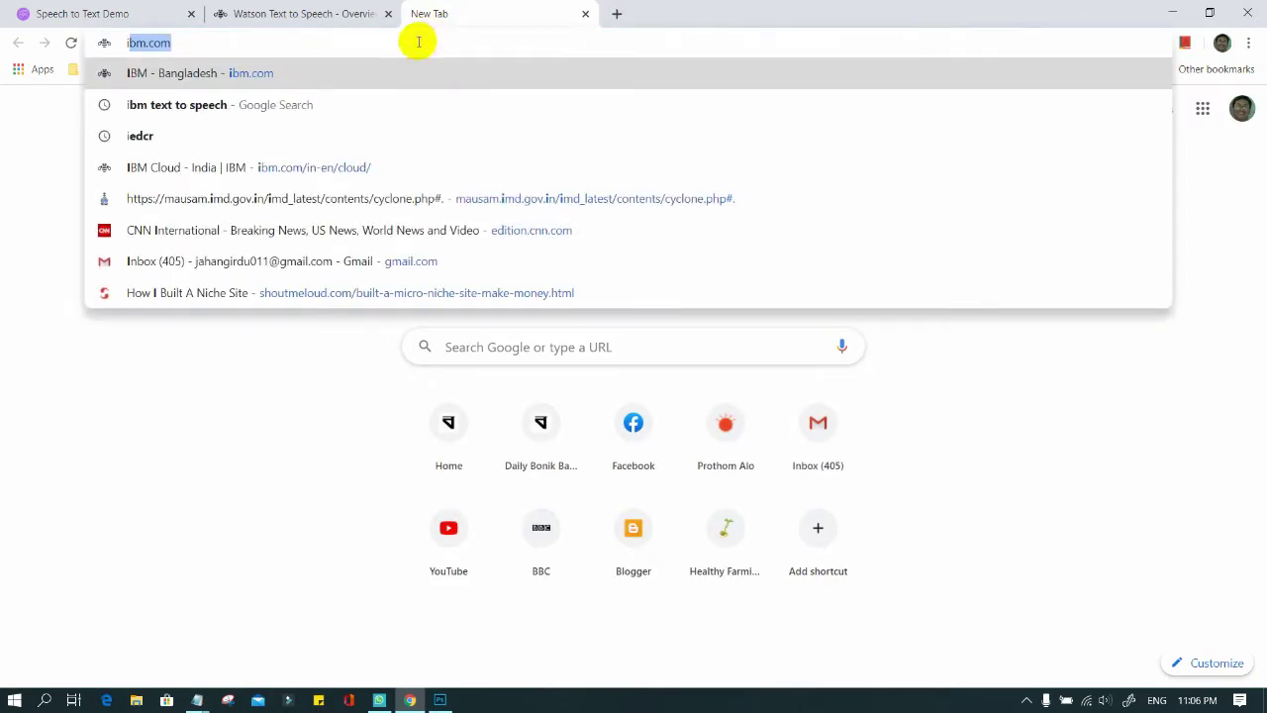
type("bm.com/bd-en")
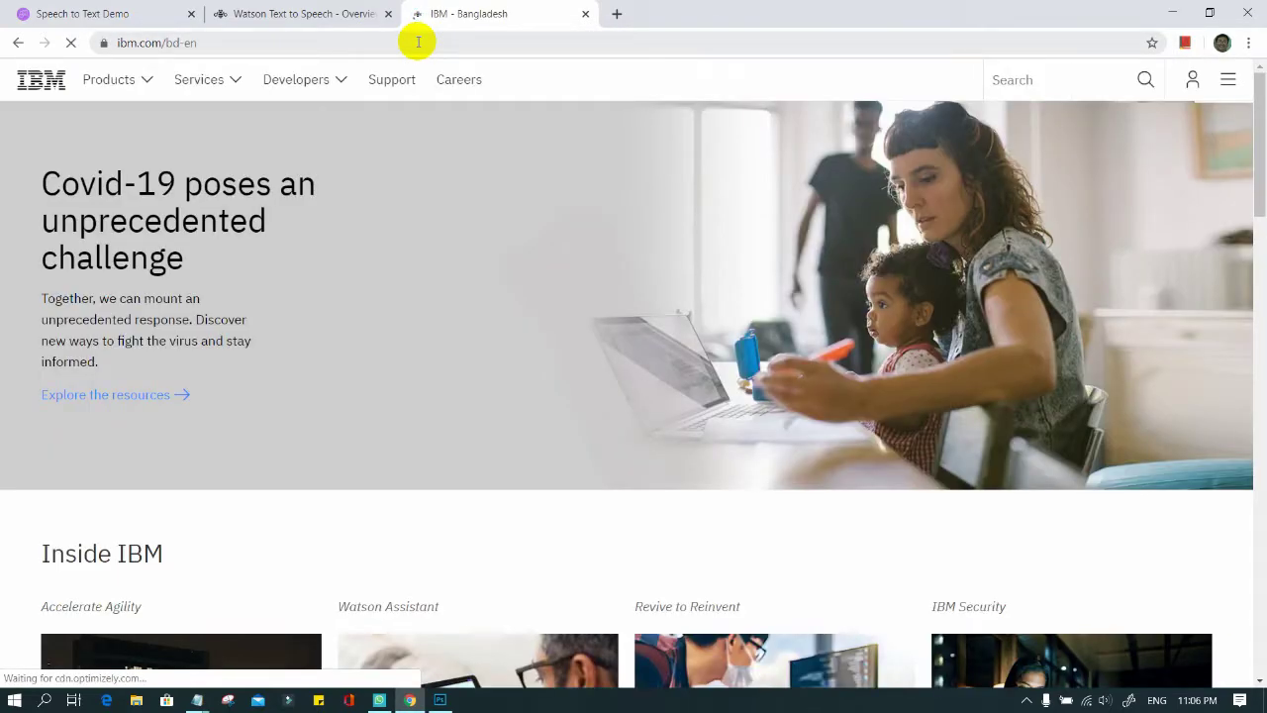
Step: Open the page listing all IBM Cloud products
left_click(139, 79)
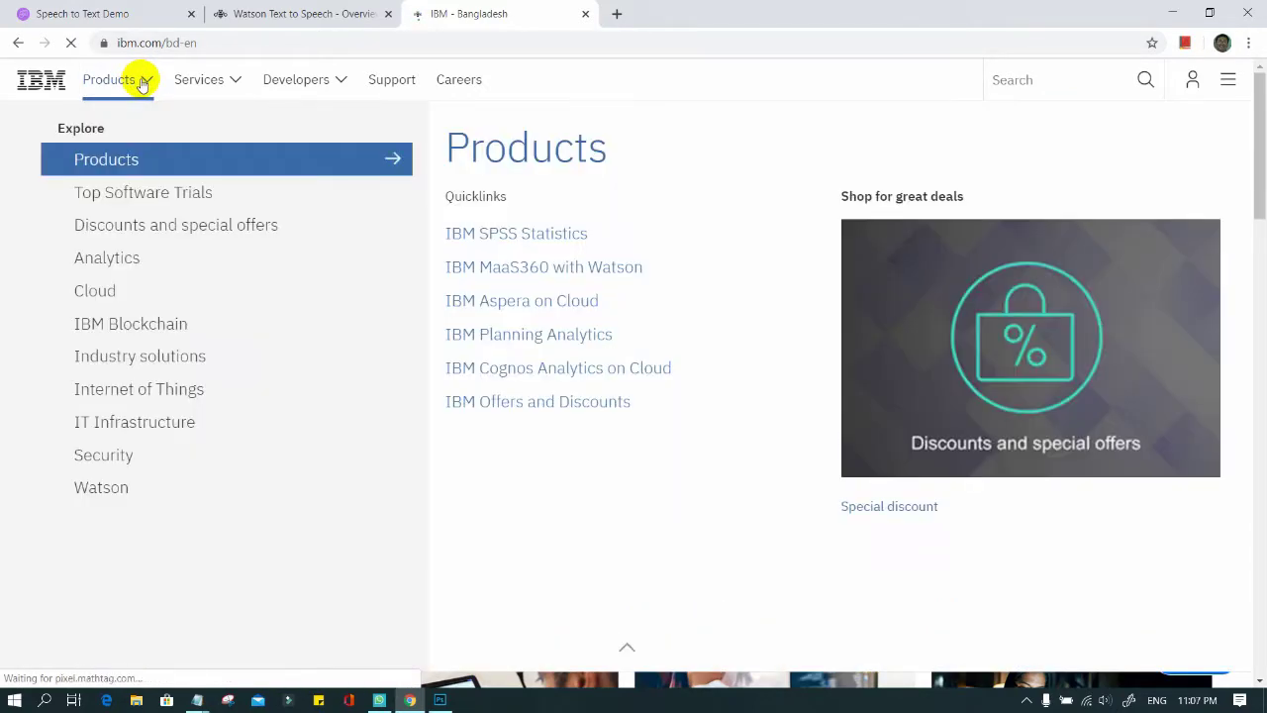
mouse_move(109, 297)
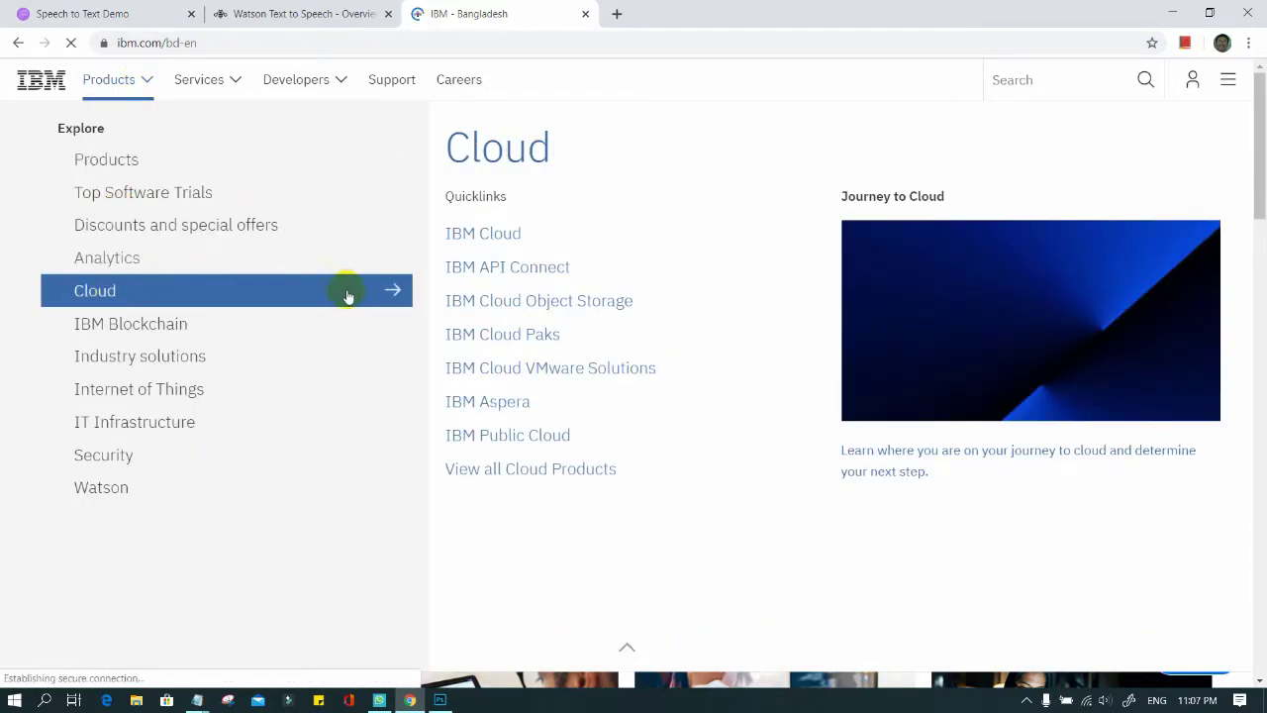
left_click(505, 471)
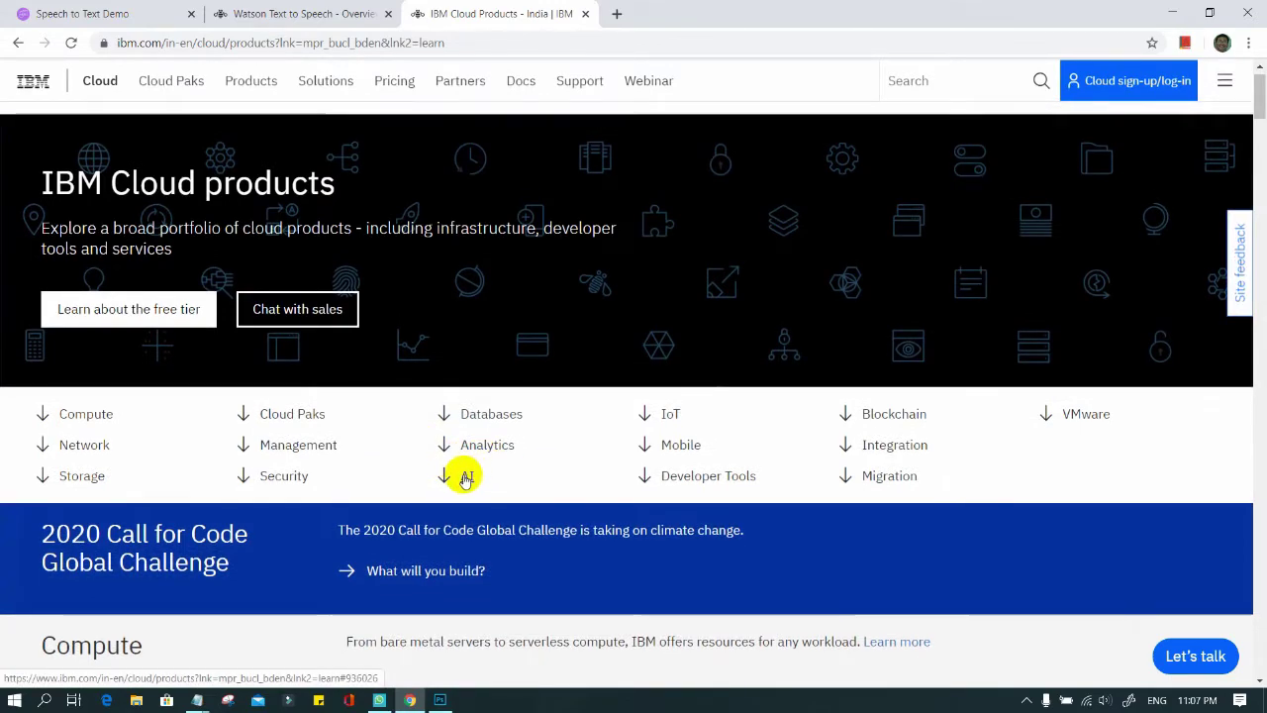
Step: Open IBM Watson Speech to Text from the AI products and look through its features and related products
left_click(462, 473)
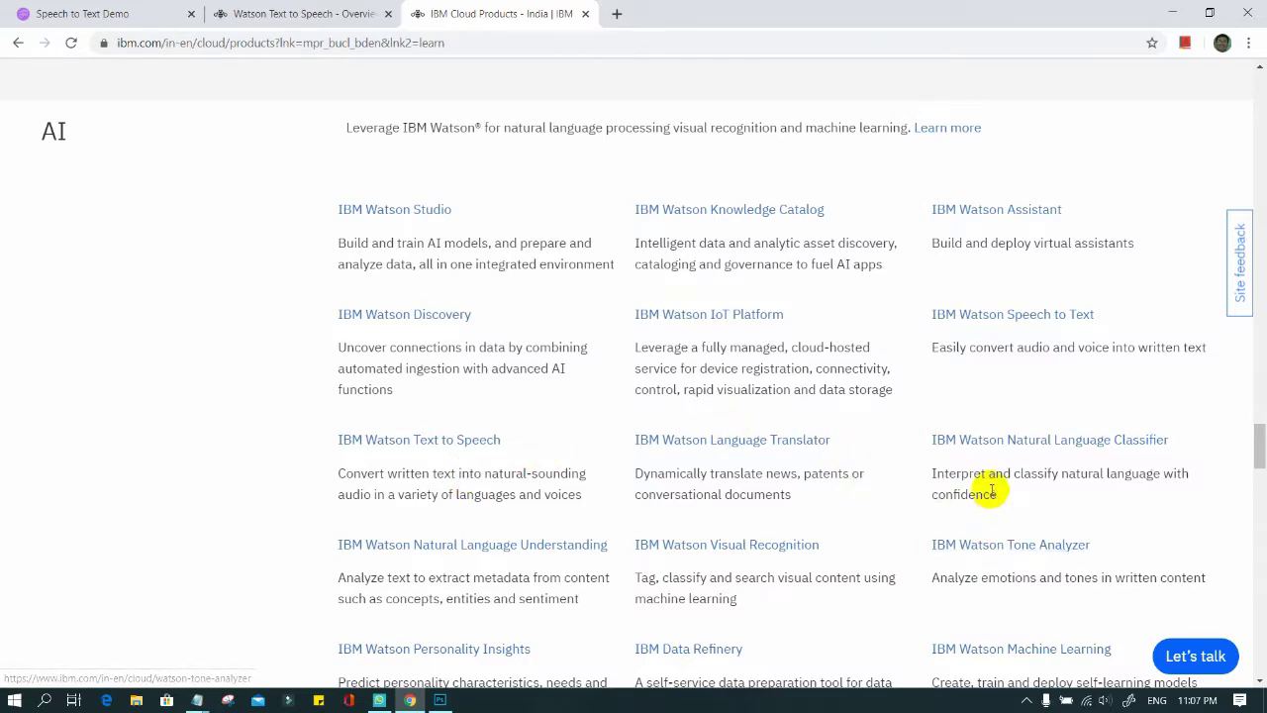
left_click(997, 319)
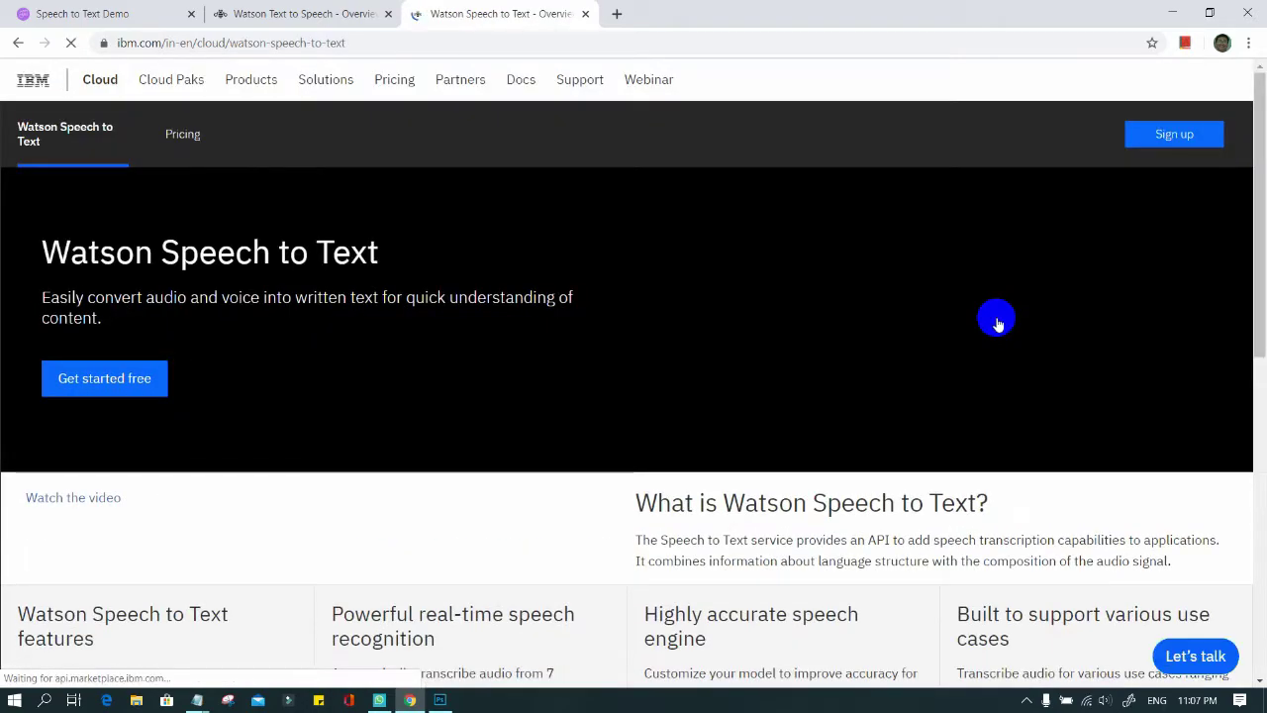
scroll(792, 507, "down", 4)
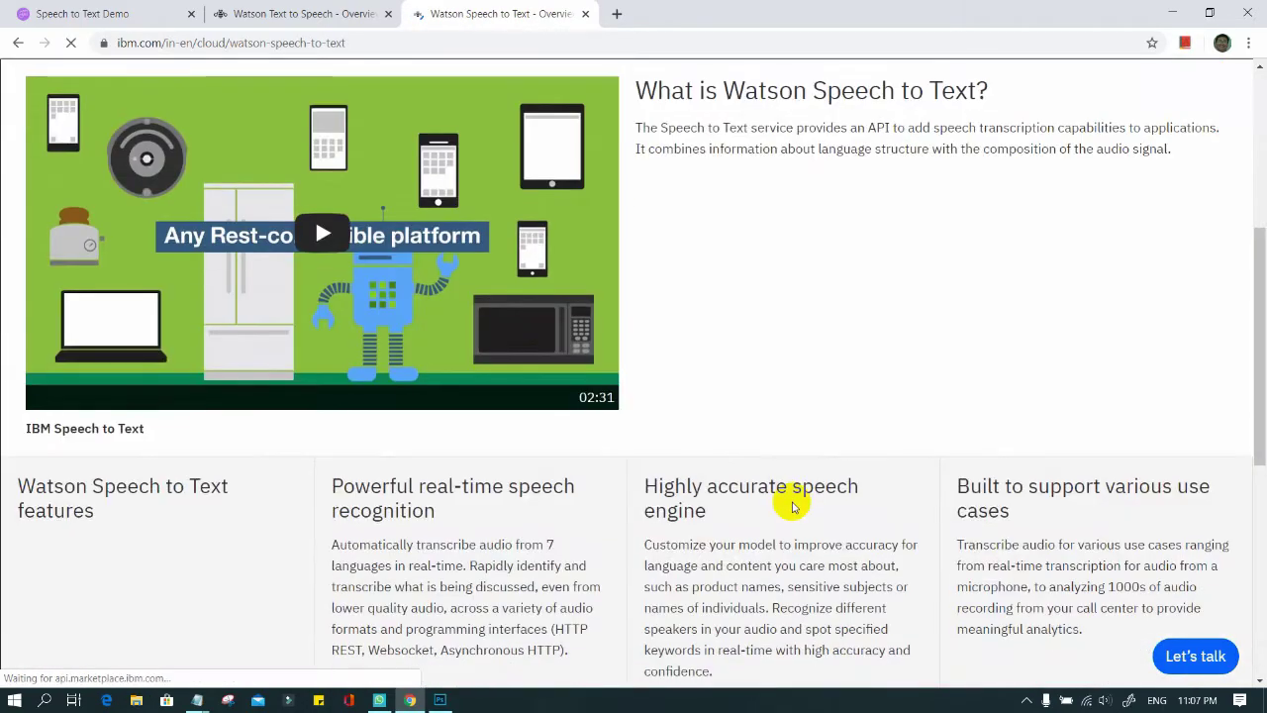
scroll(792, 507, "down", 4)
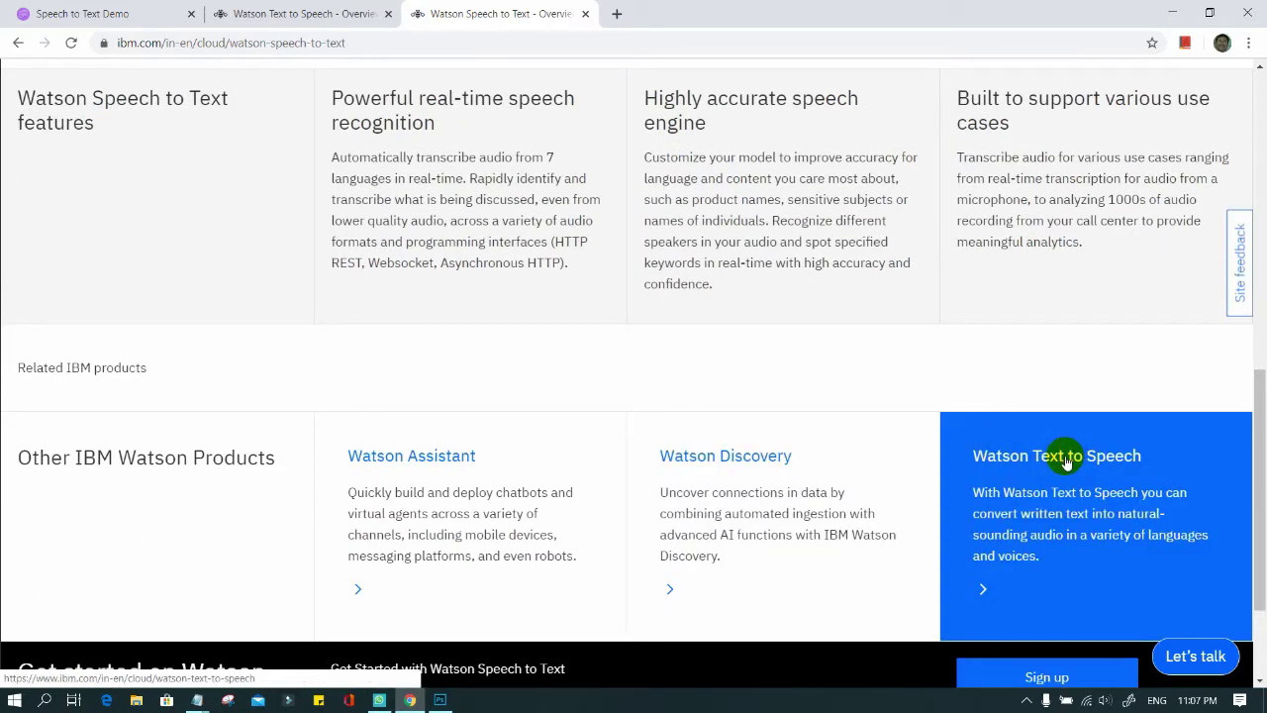
Step: Open the related Watson Text to Speech product and launch its demo at the voice selection and text input
left_click(1066, 461)
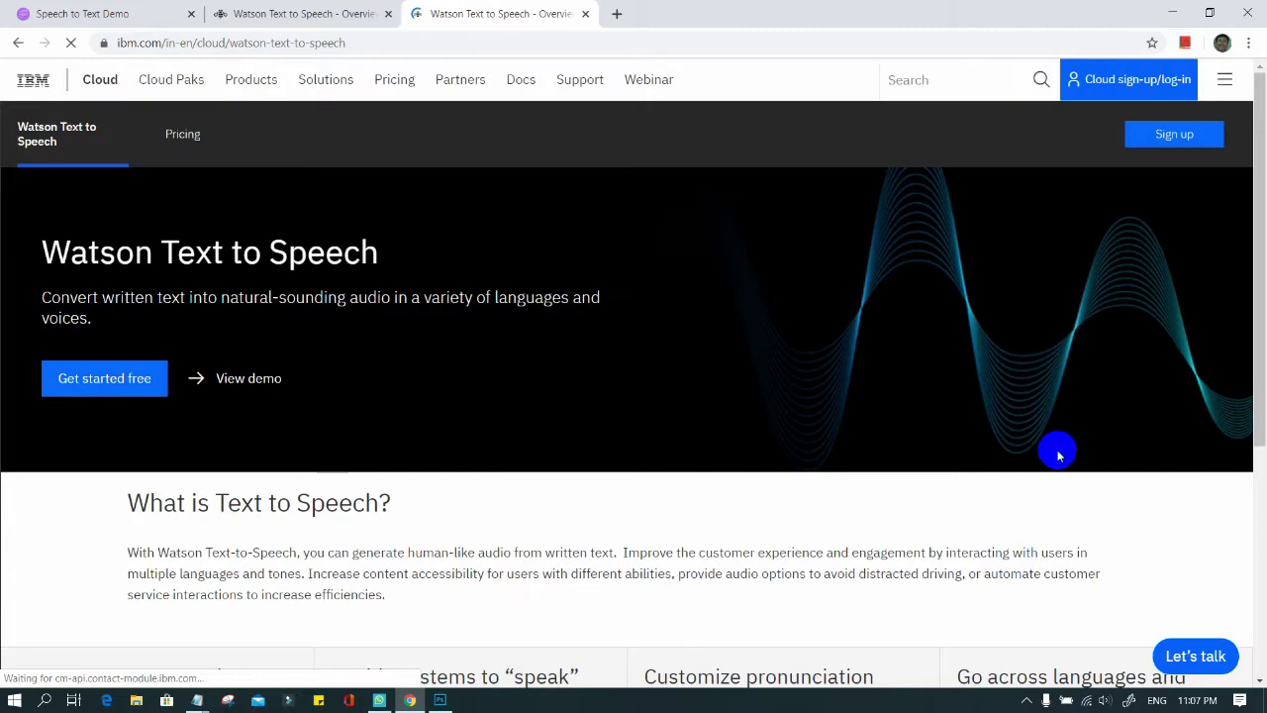
left_click(250, 380)
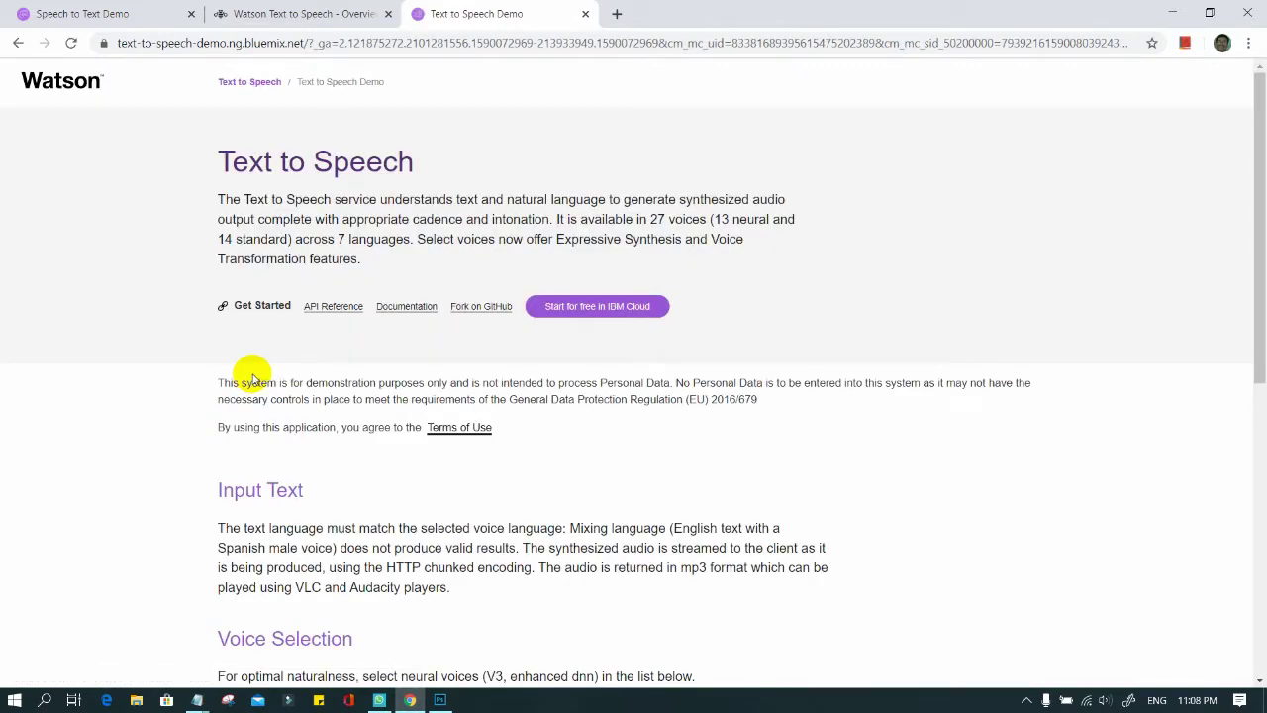
scroll(514, 386, "down", 4)
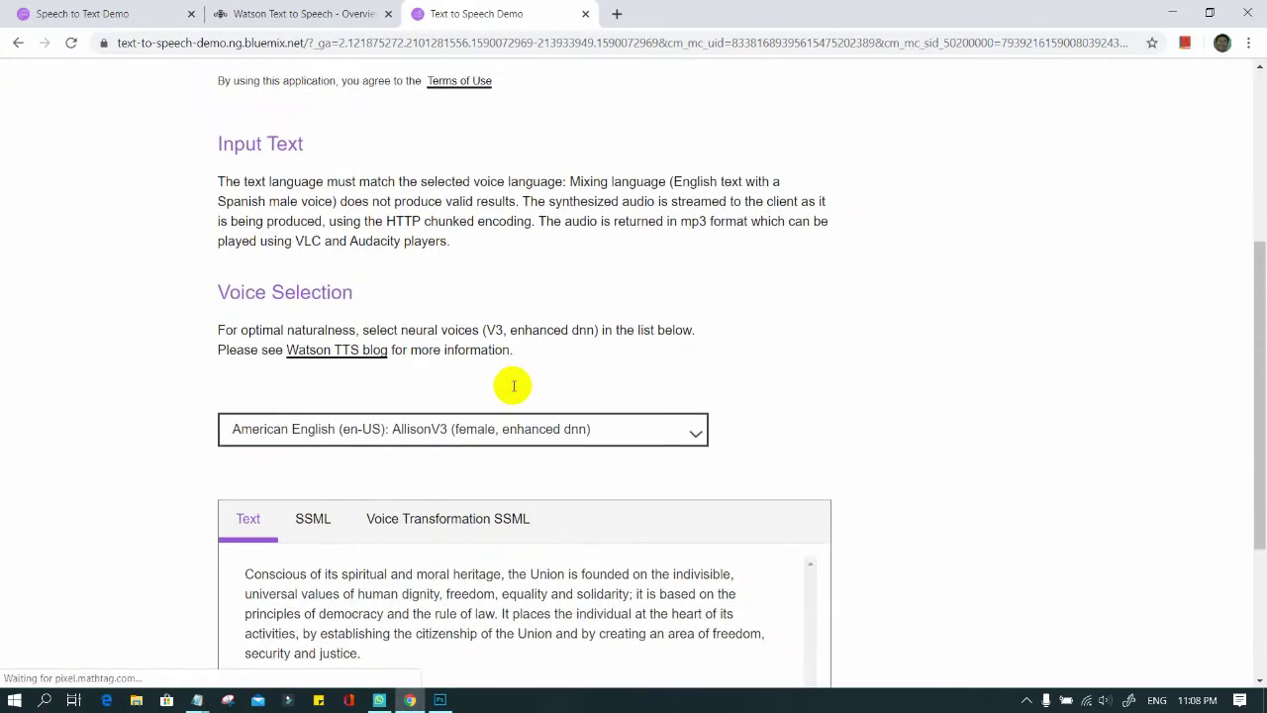
scroll(514, 388, "down", 3)
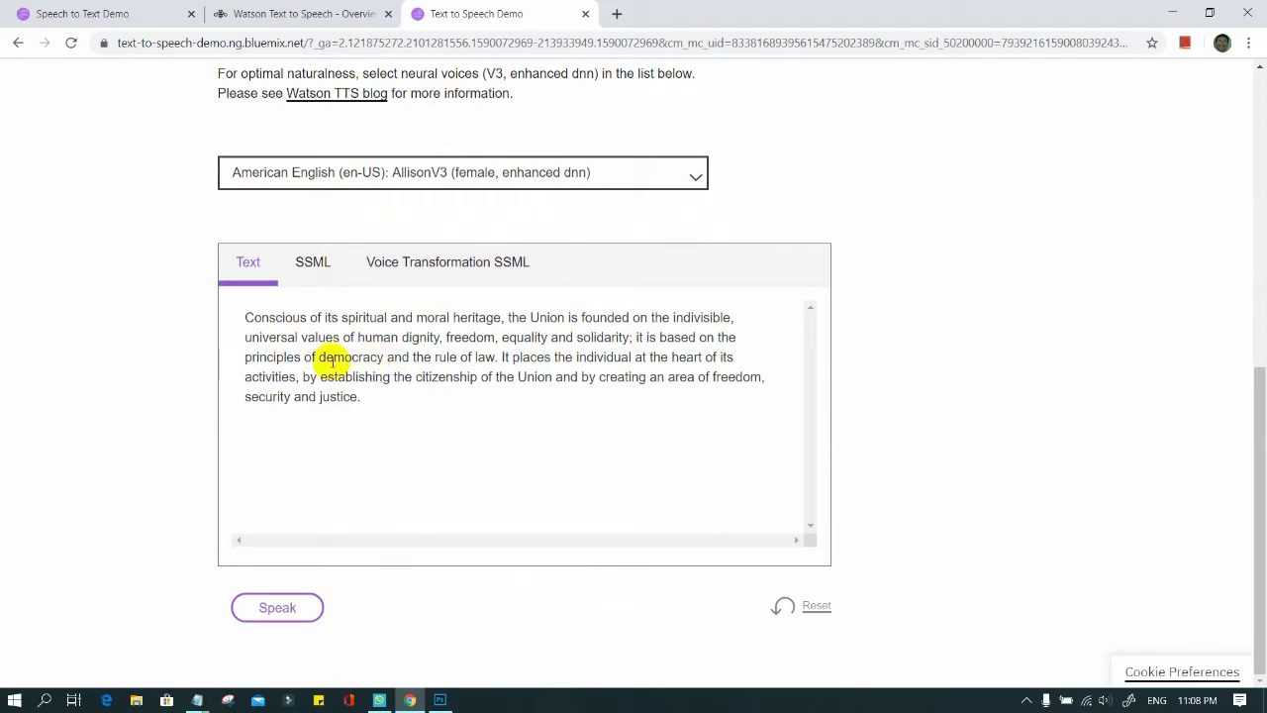
left_click_drag(247, 315, 399, 413)
left_click(399, 413)
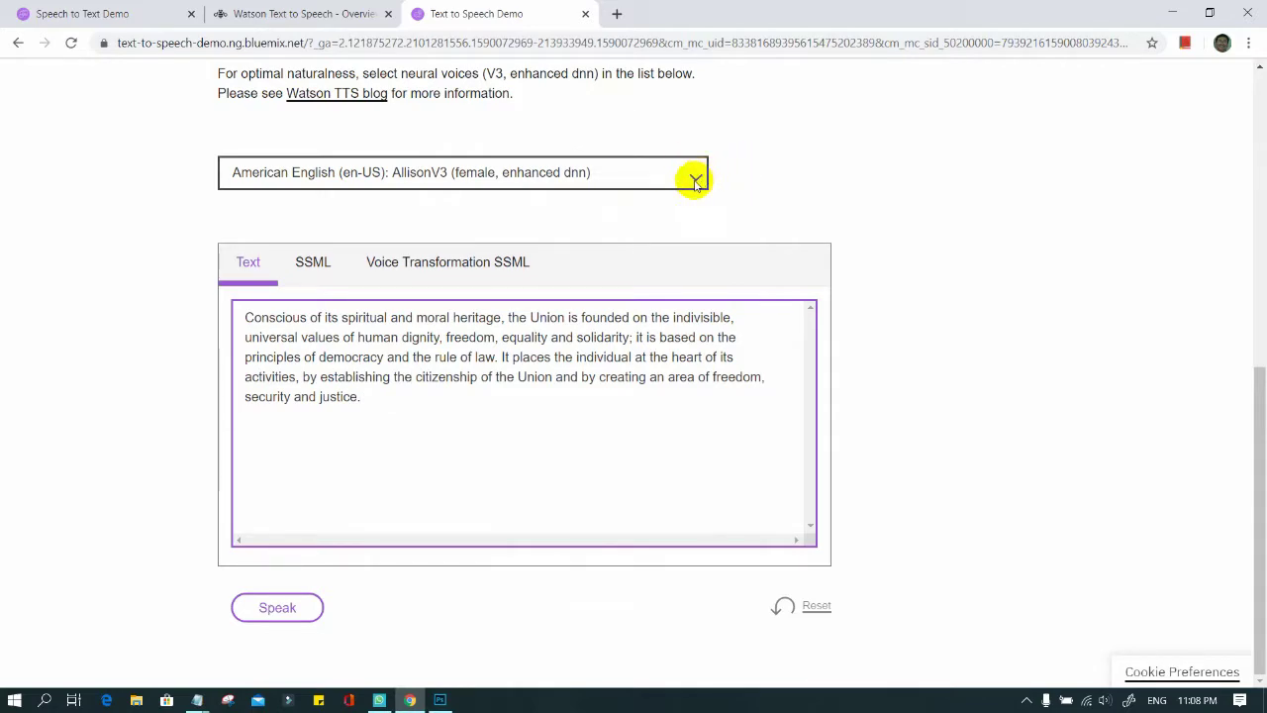
right_click(270, 505)
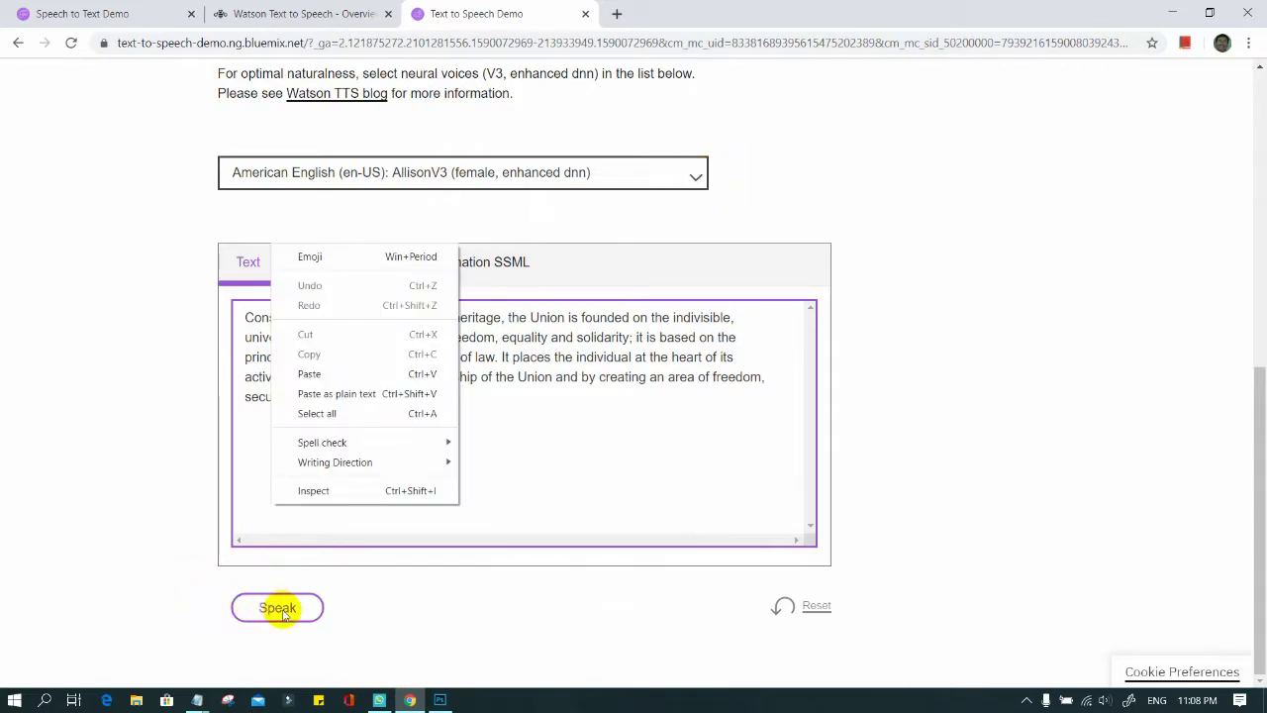
left_click(535, 399)
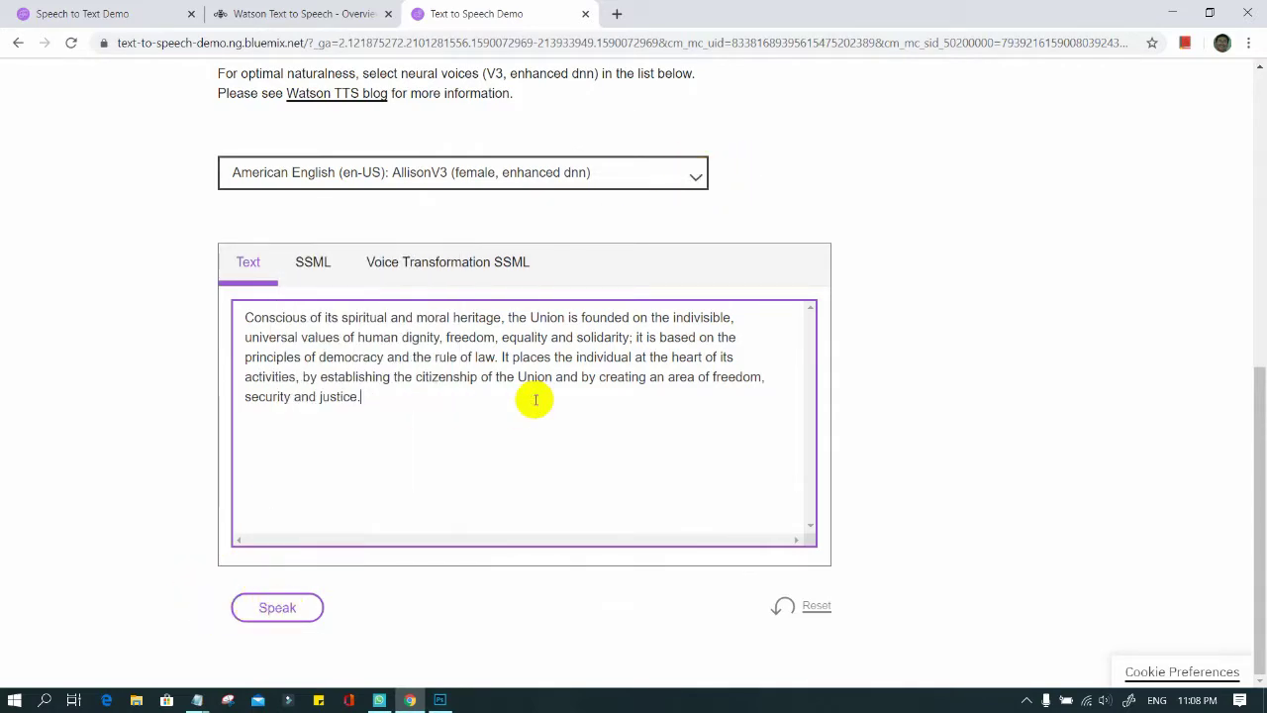
Step: Generate and play speech from the sample text with the American English AllisonV3 voice
left_click(287, 606)
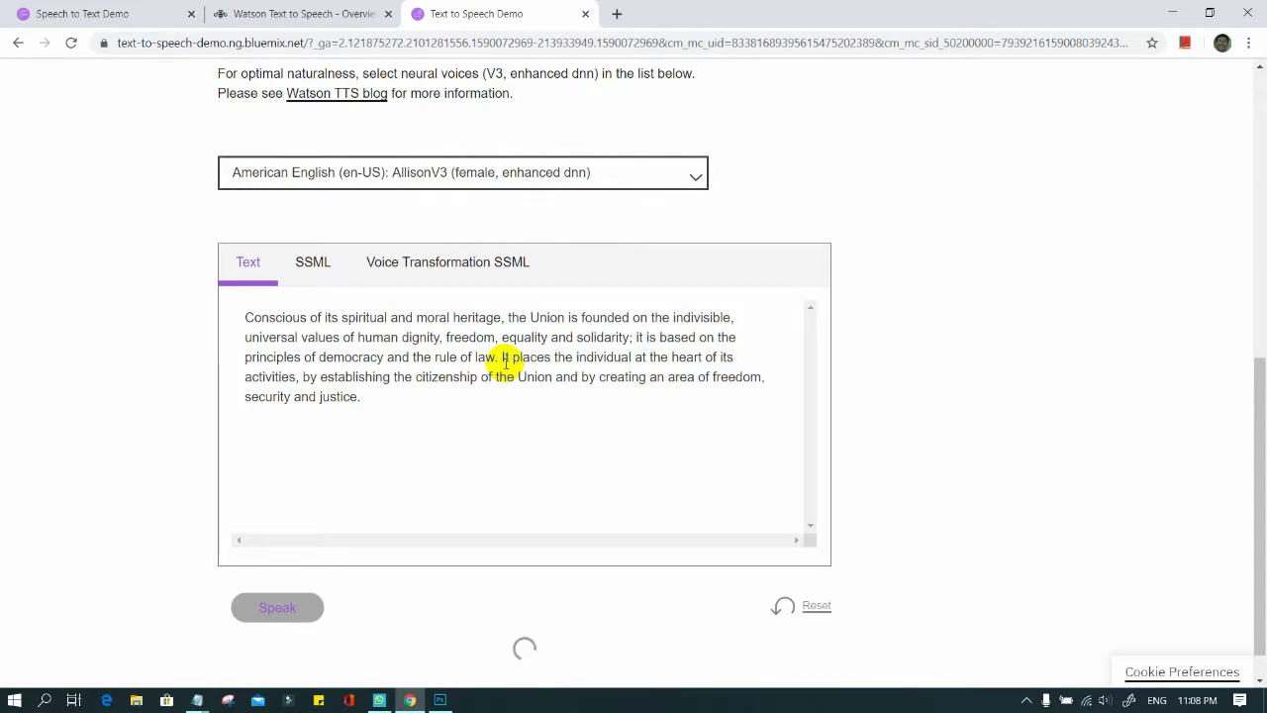
scroll(505, 363, "down", 1)
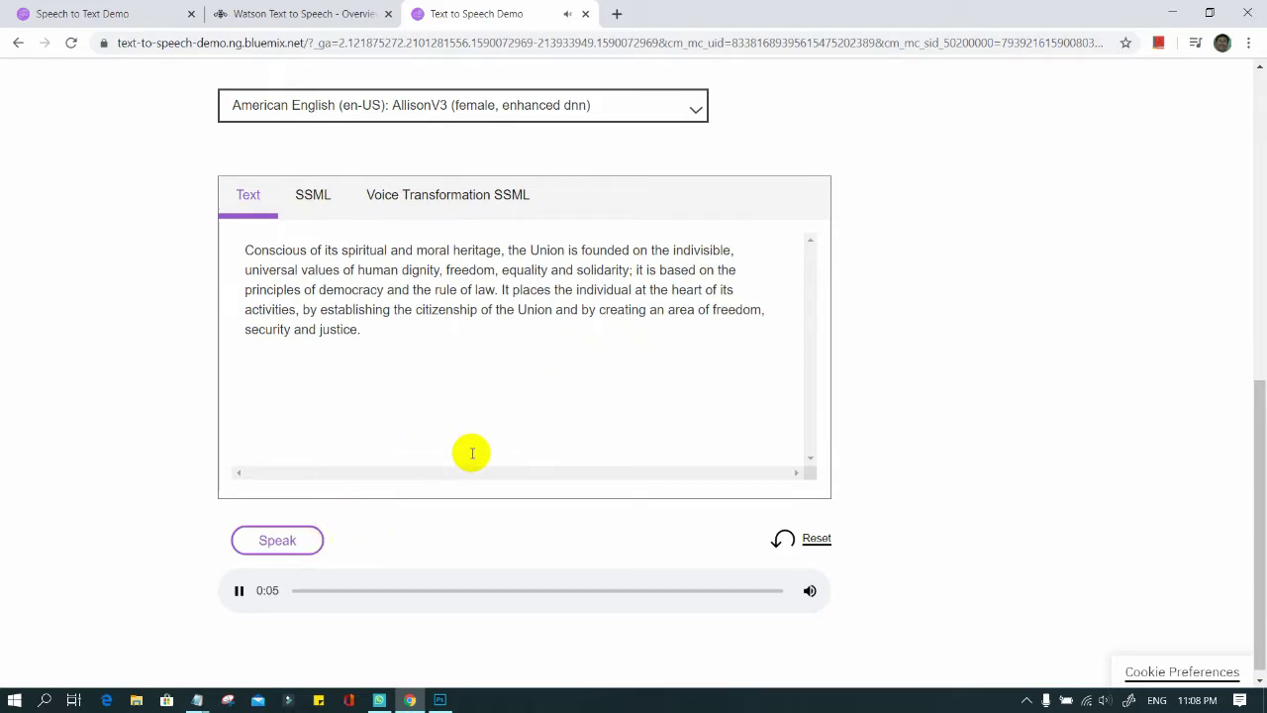
Step: Change the voice to American English (en-US): HenryV3 (male, enhanced dnn)
scroll(471, 451, "up", 3)
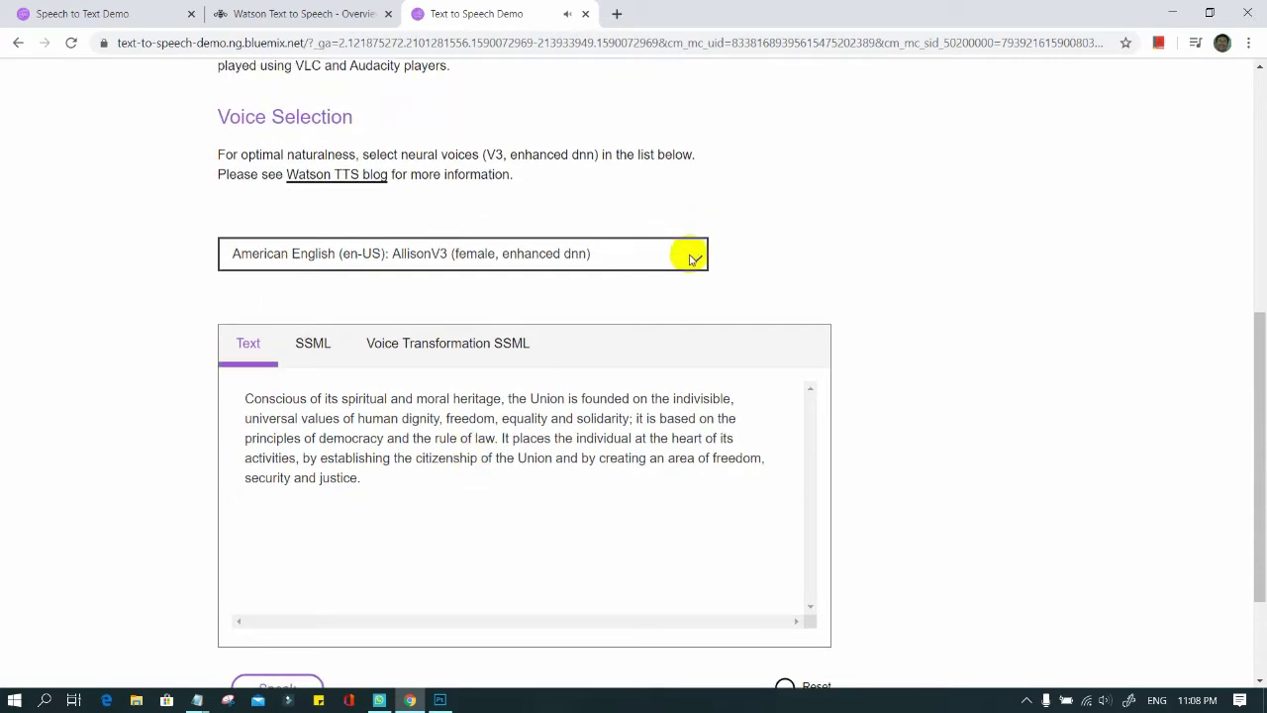
left_click(692, 257)
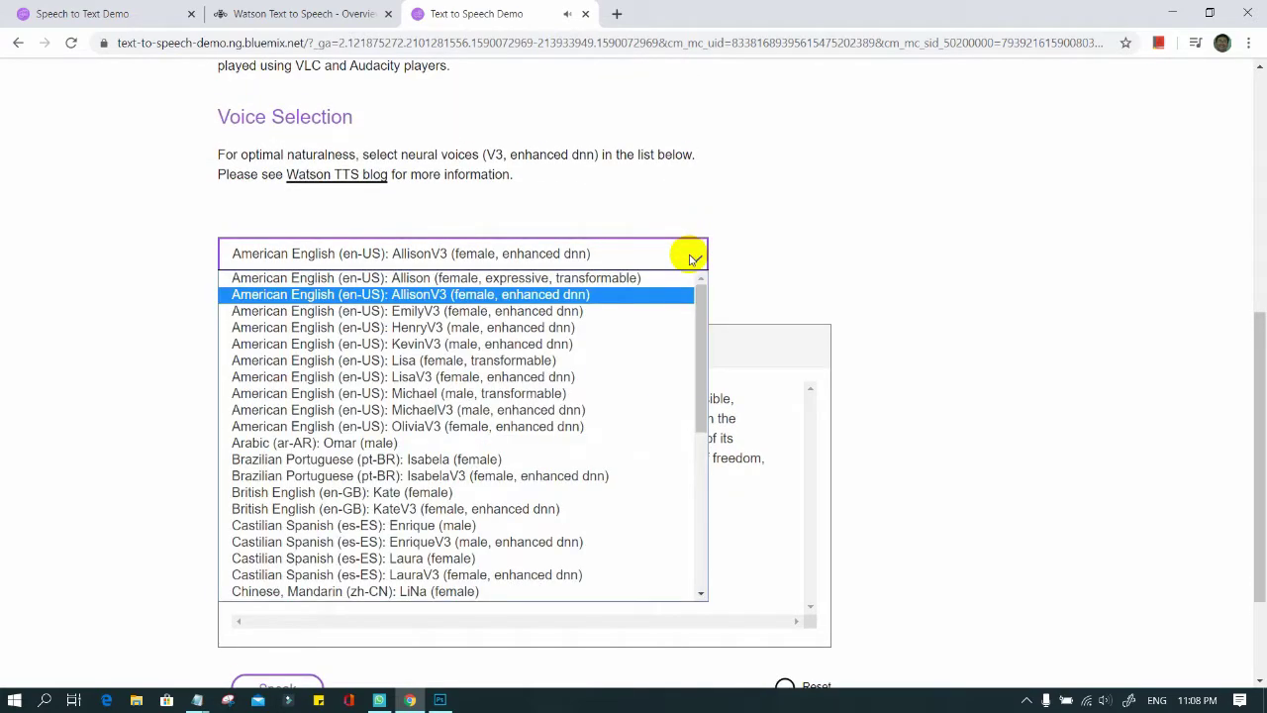
left_click(487, 328)
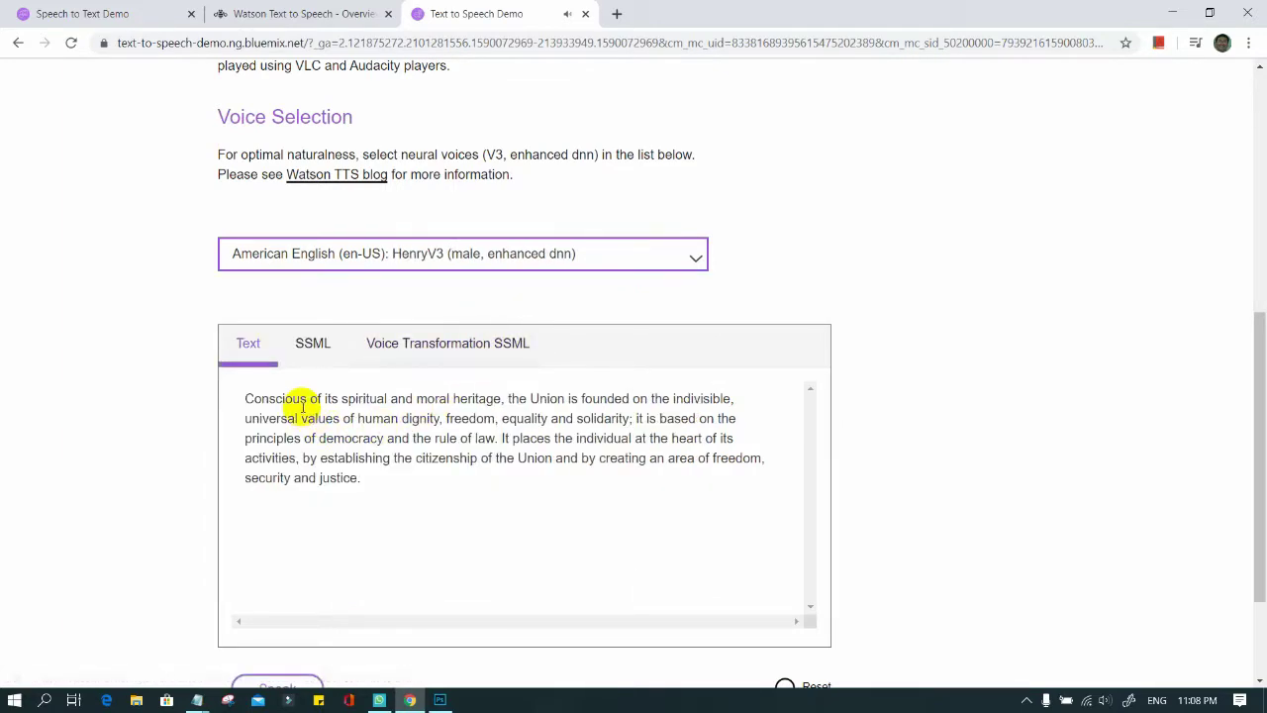
left_click(322, 442)
Step: Pause the playing audio and generate the speech again with the HenryV3 voice
scroll(323, 441, "down", 1)
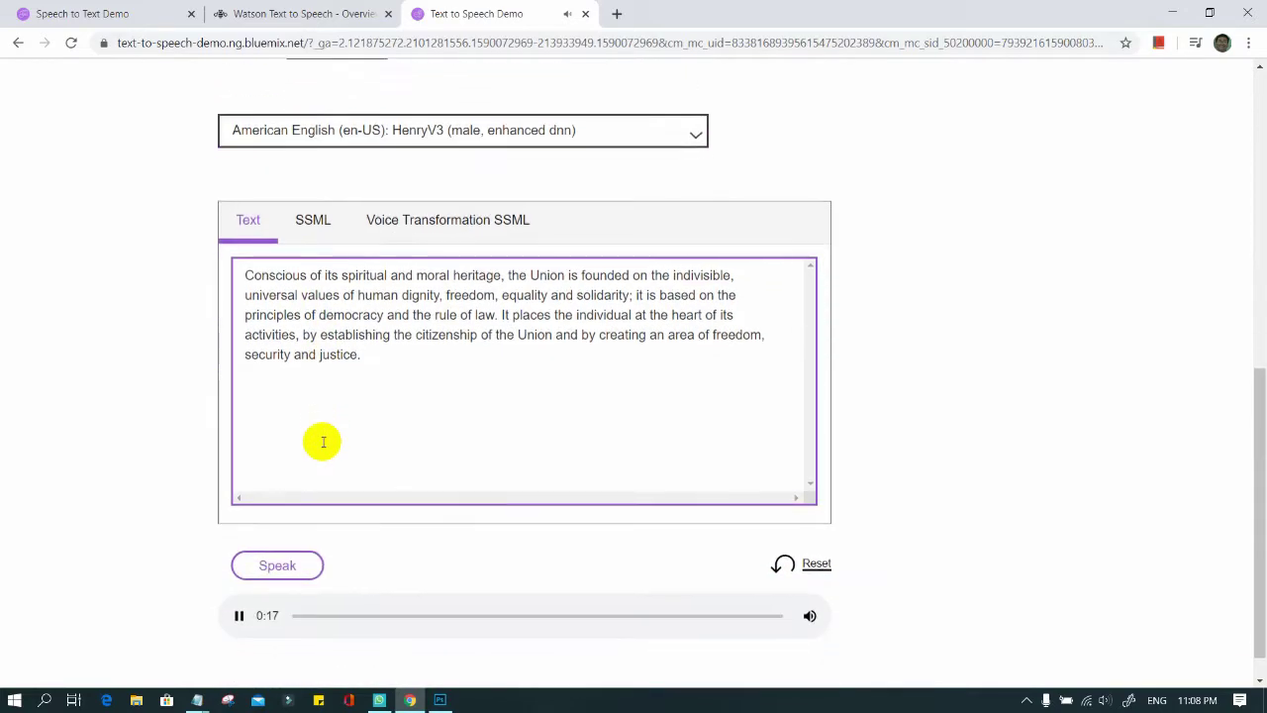
left_click(240, 607)
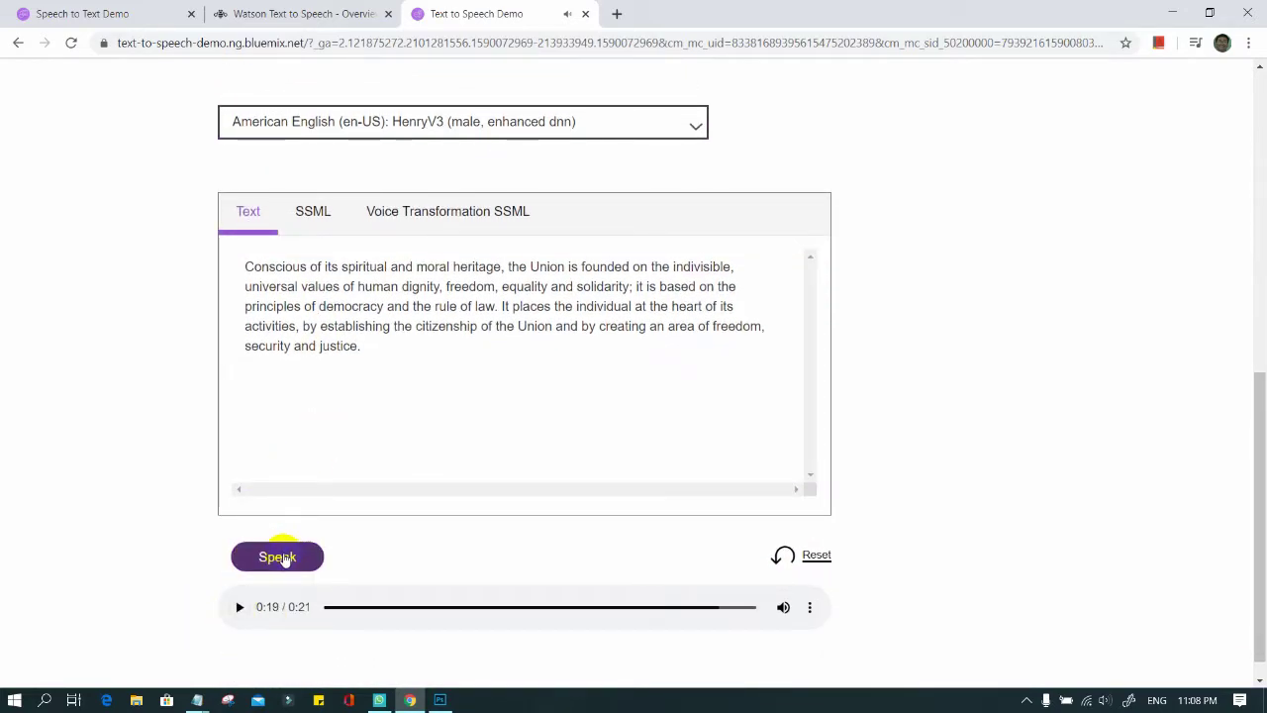
left_click(283, 558)
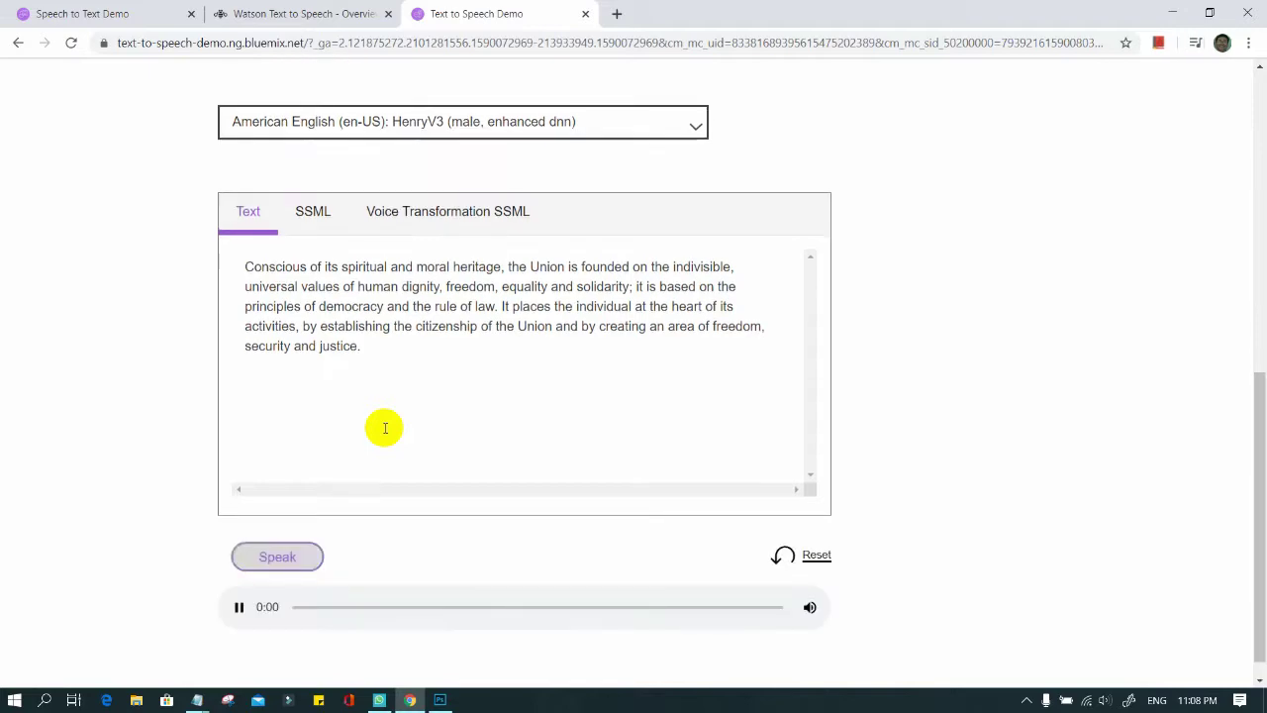
scroll(385, 427, "down", 1)
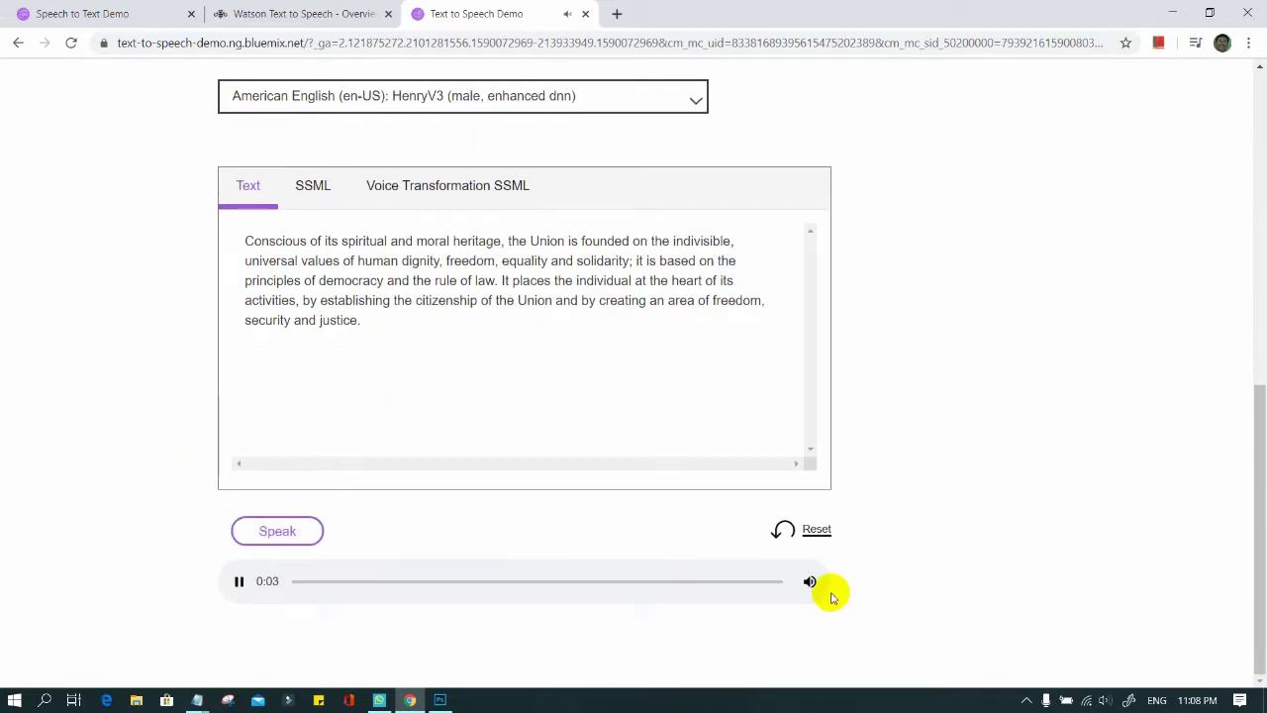
Step: Save the generated HenryV3 speech audio in the Downloads folder as synthesize
mouse_move(810, 586)
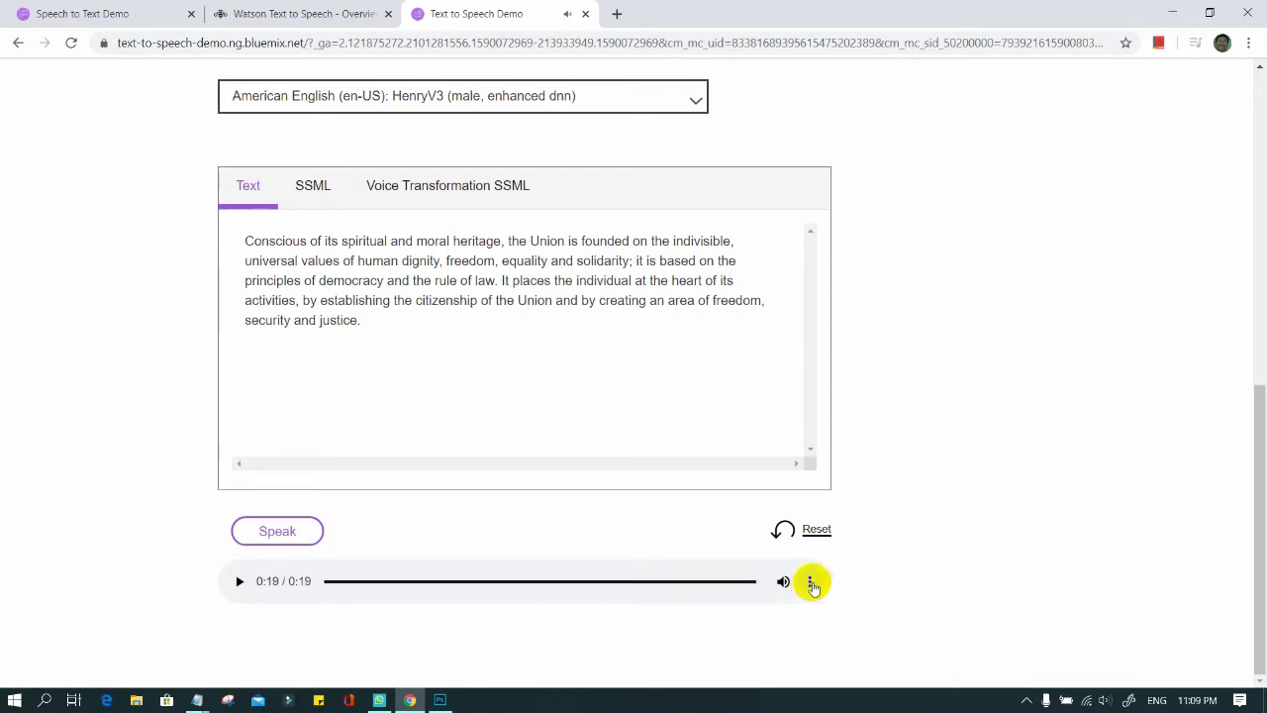
left_click(811, 585)
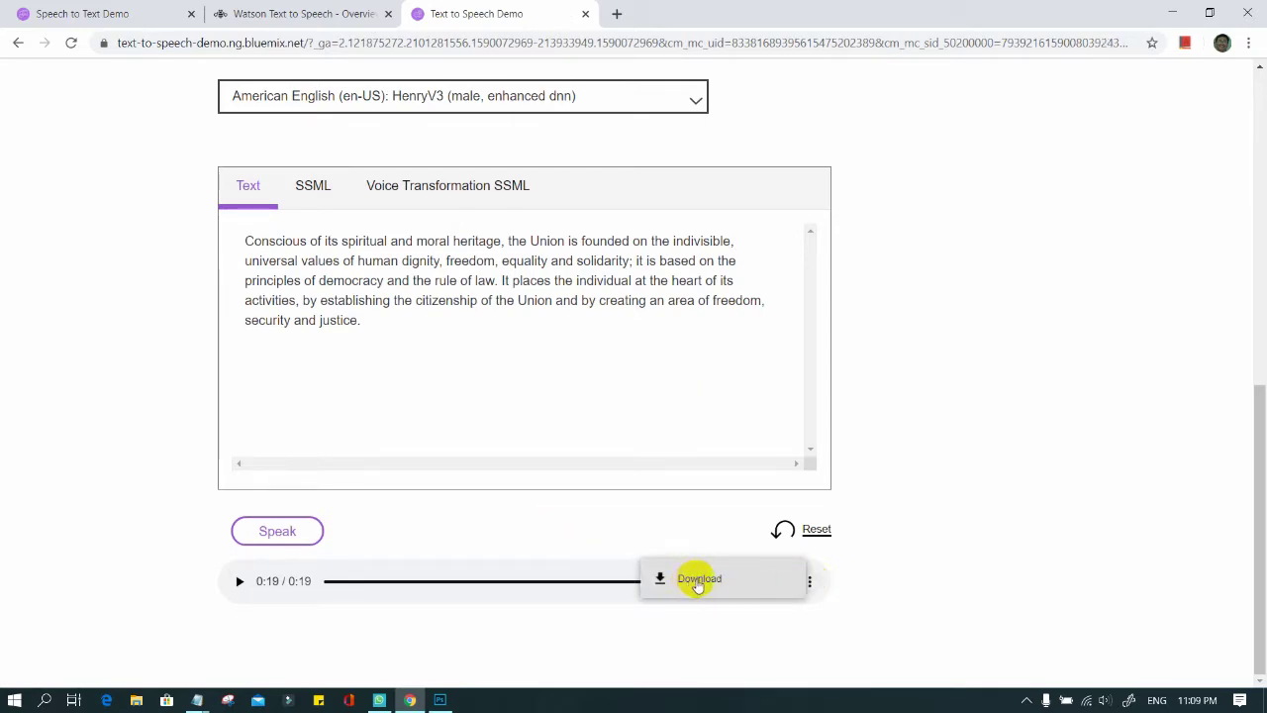
left_click(856, 563)
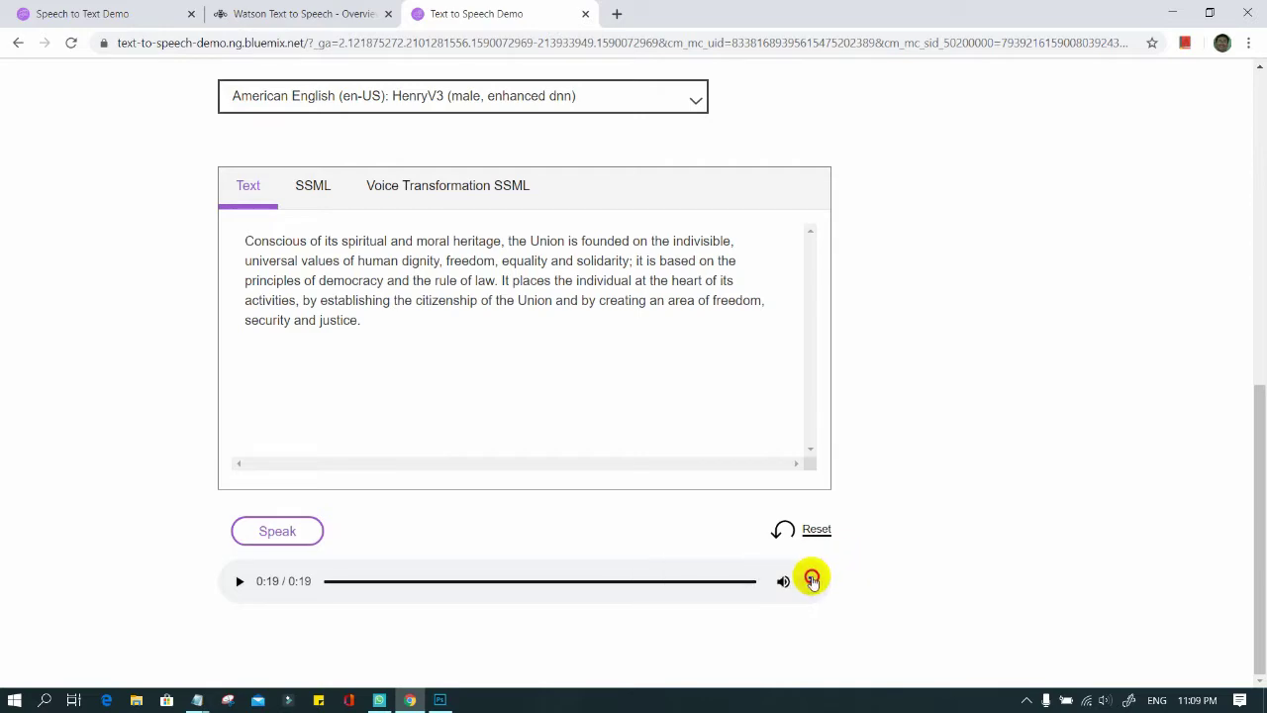
right_click(811, 585)
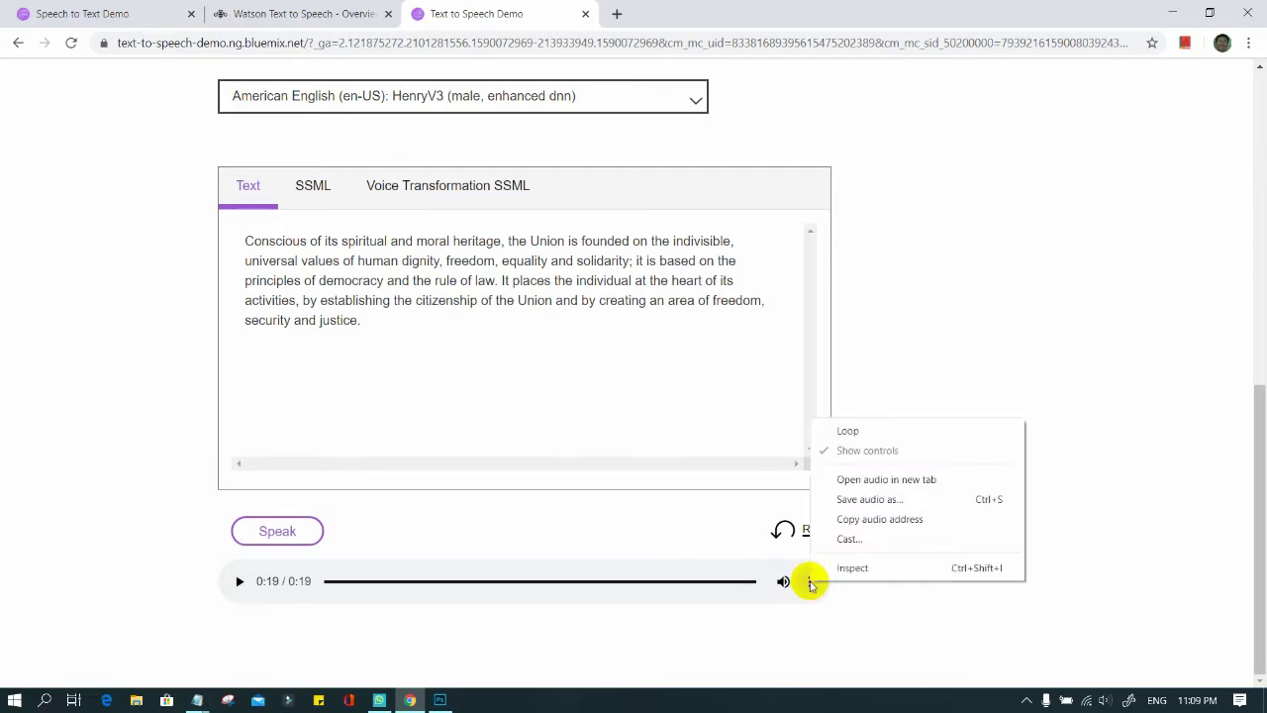
left_click(863, 502)
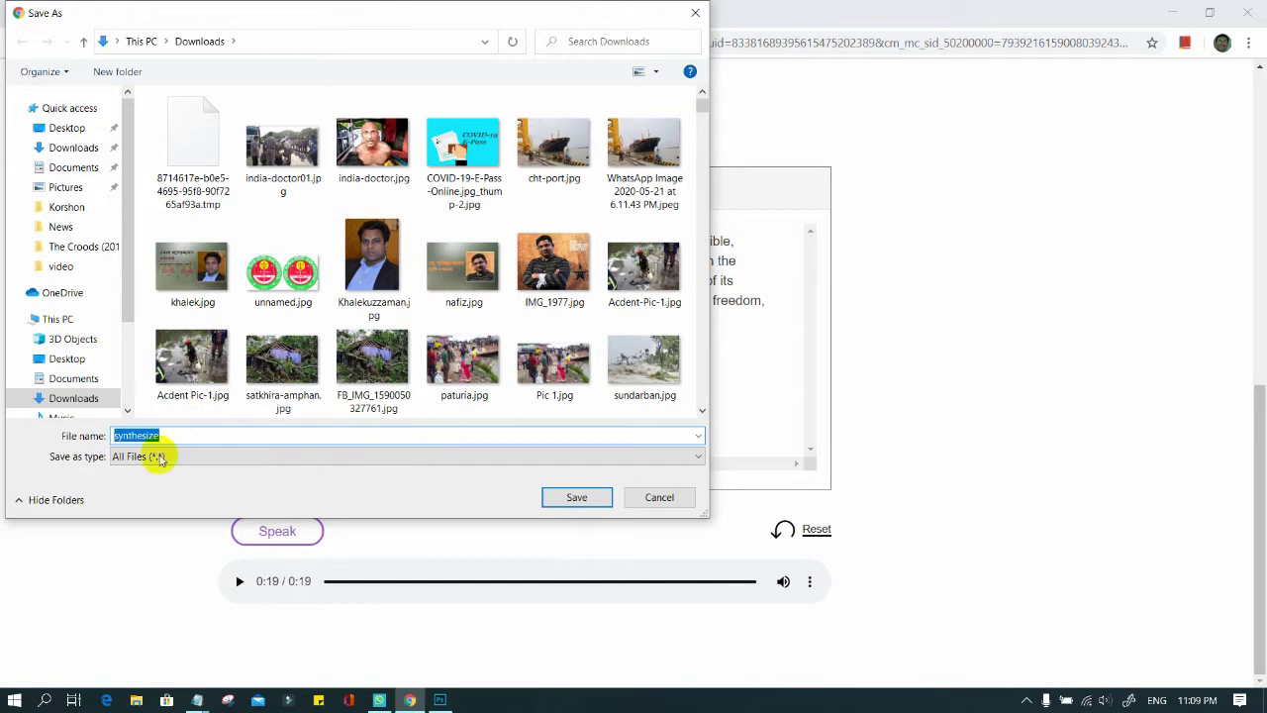
left_click(207, 431)
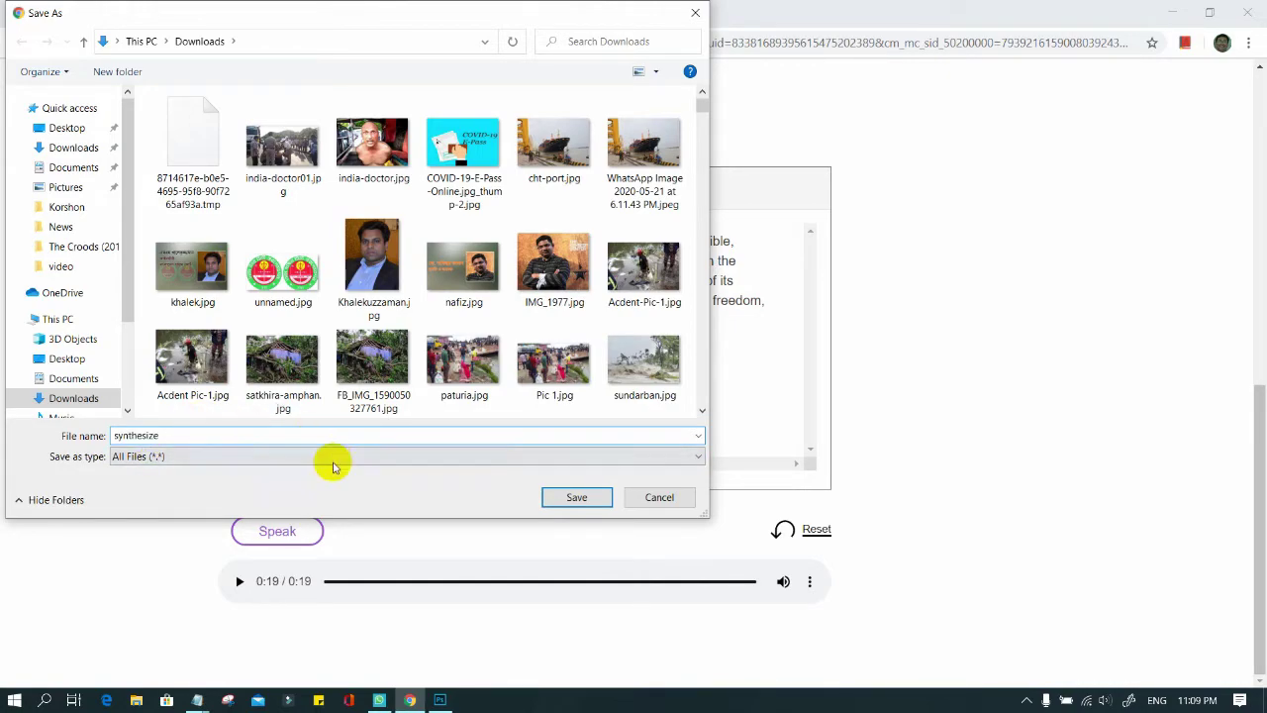
left_click(559, 497)
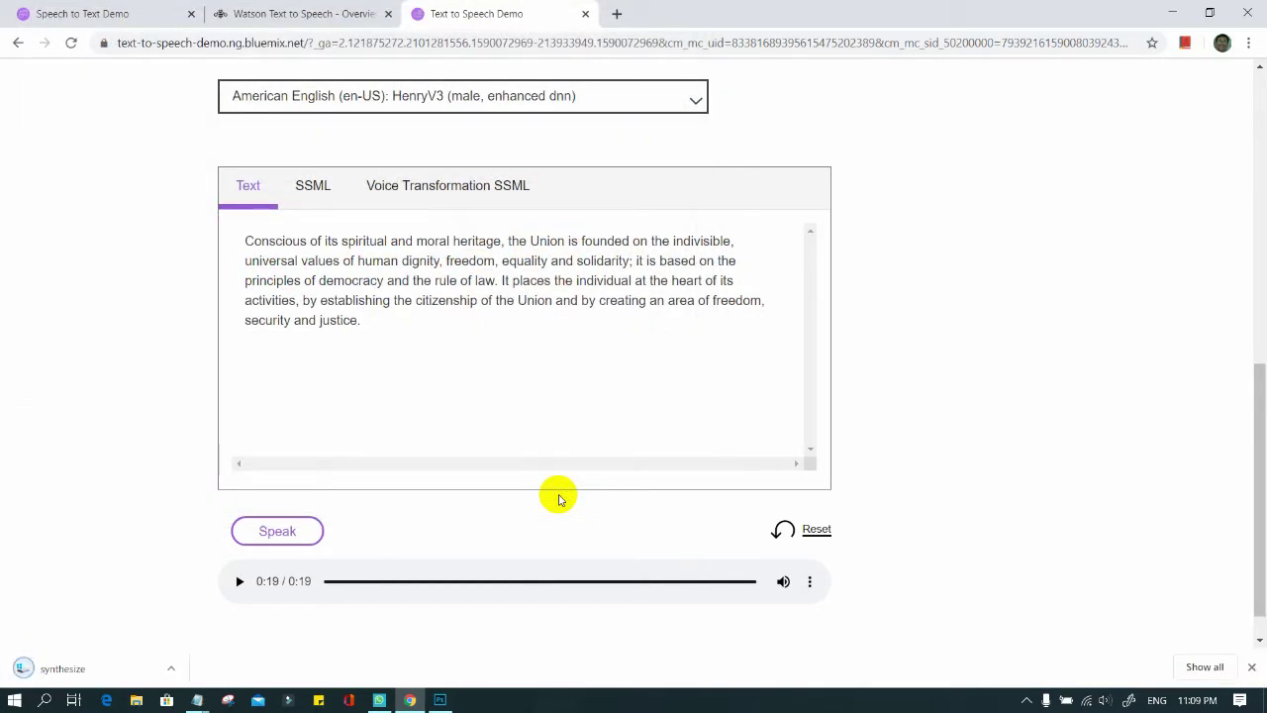
Step: Show the downloaded synthesize file in its folder and rename it synthesize.mp3
left_click(174, 670)
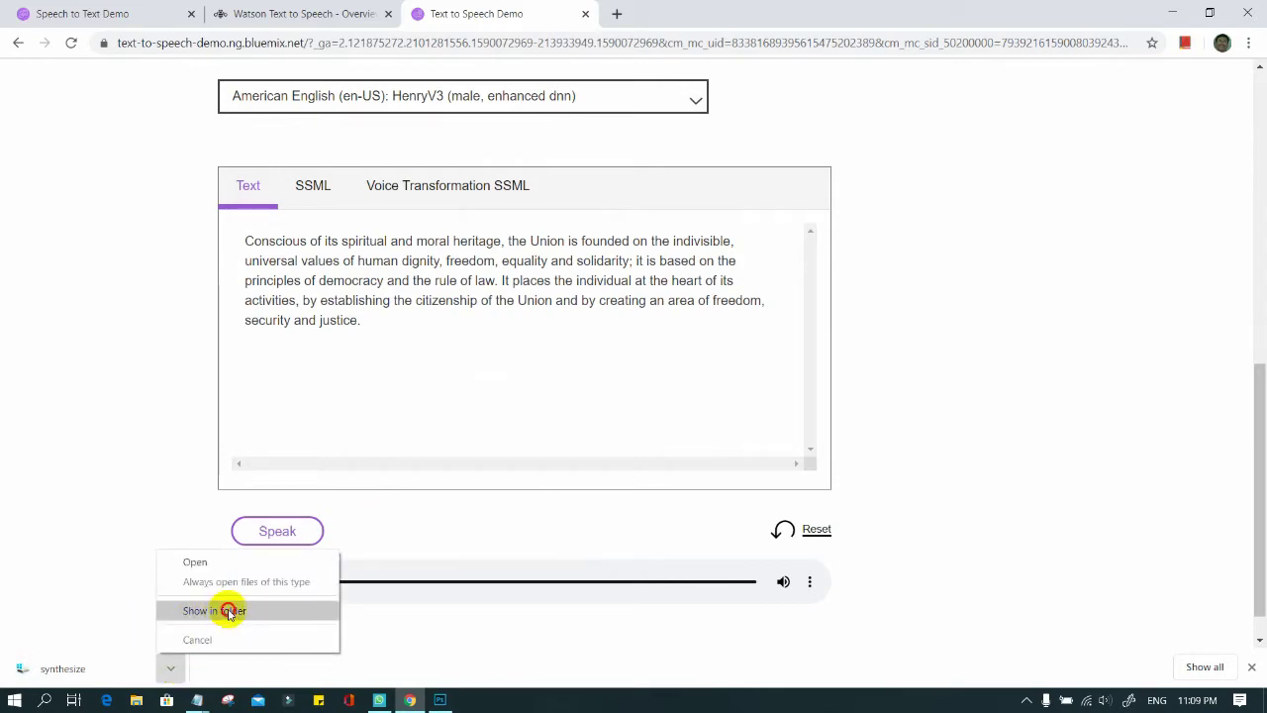
left_click(228, 611)
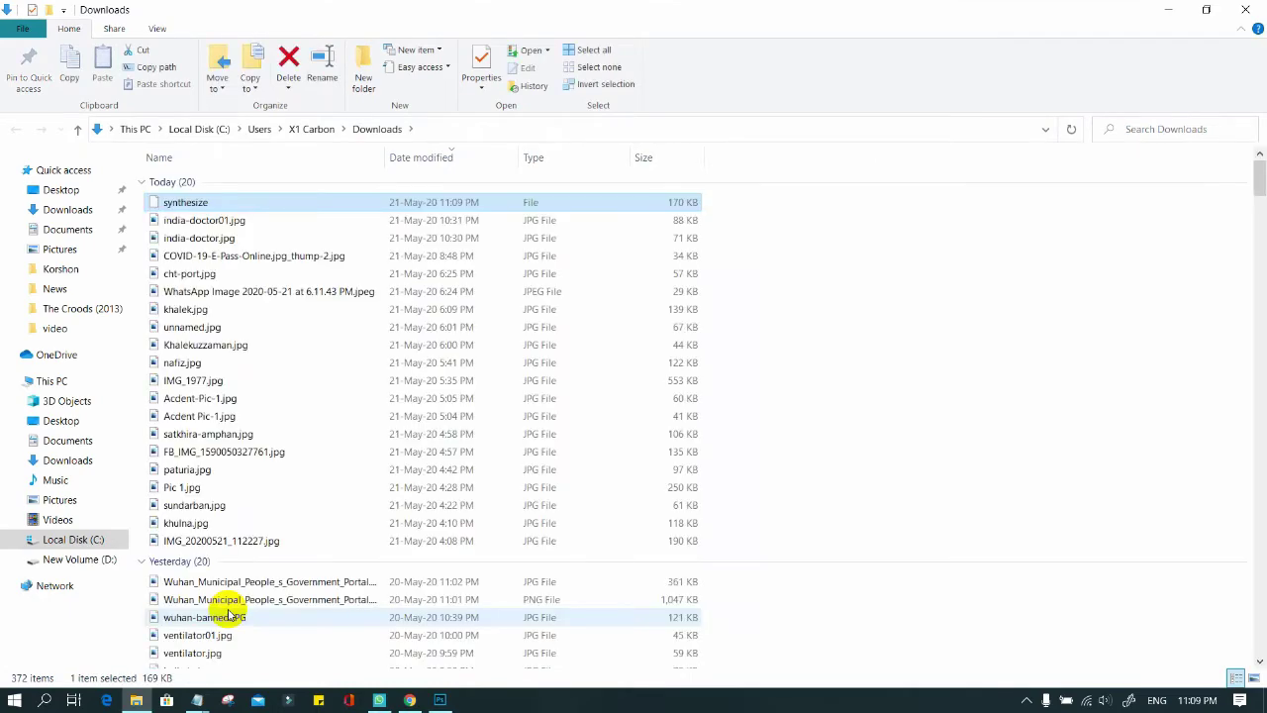
right_click(201, 206)
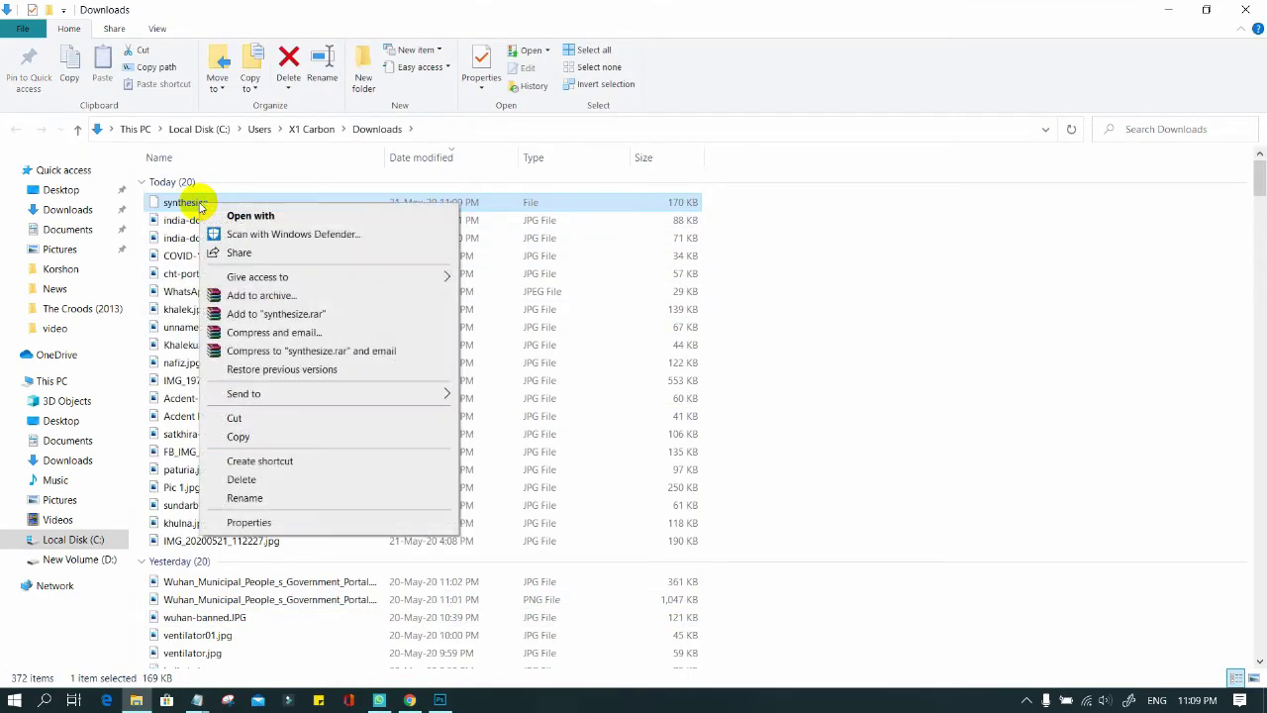
left_click(259, 499)
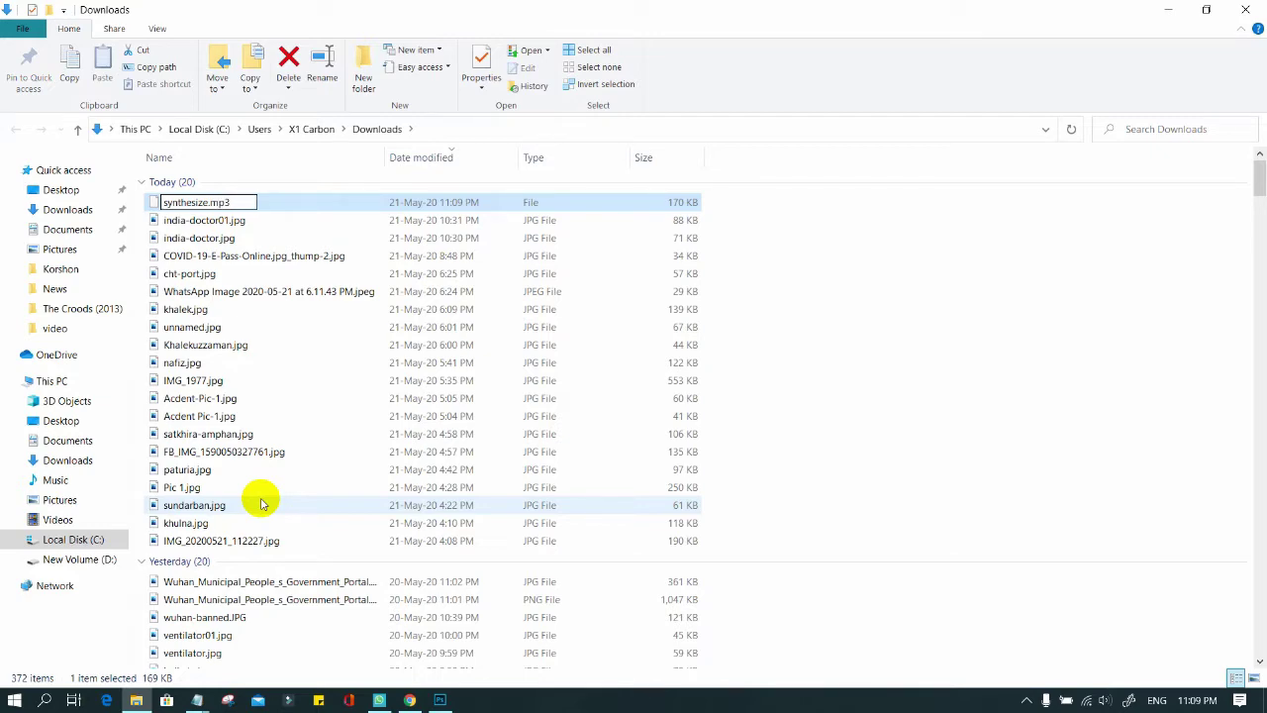
key("Return")
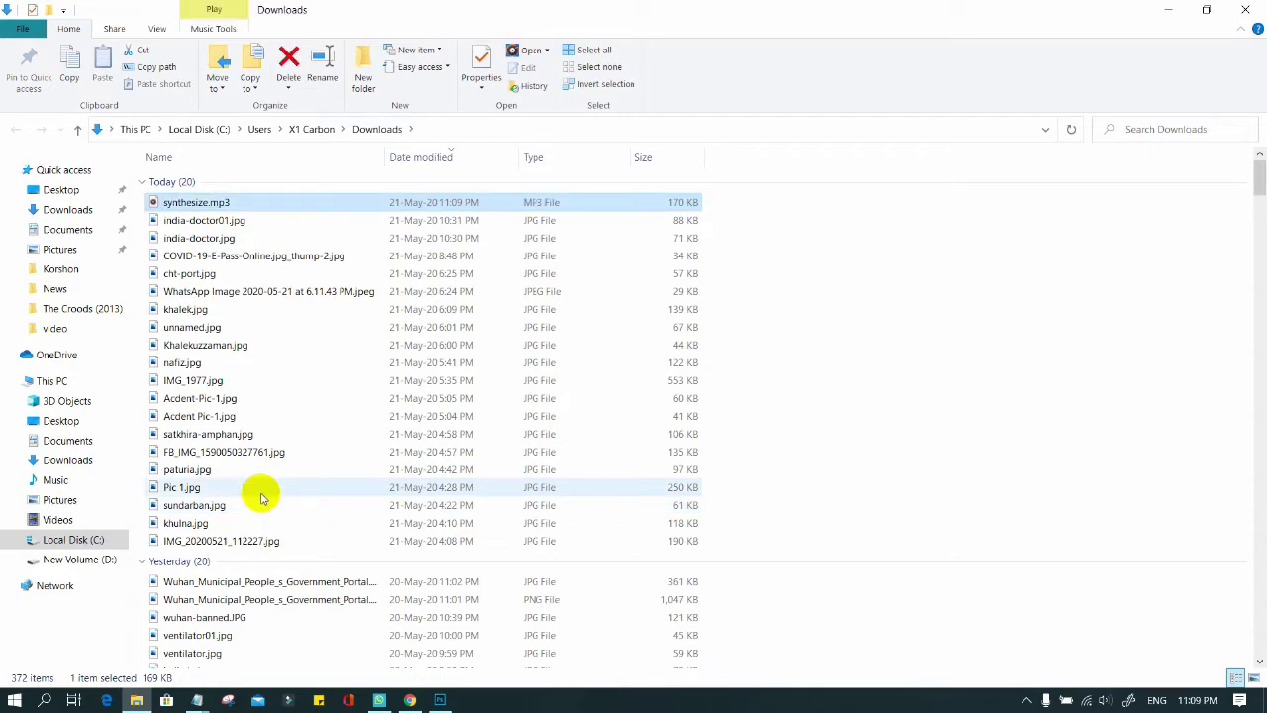
Step: Play synthesize.mp3 to check the audio, then pause it, close the player and return to the browser
right_click(214, 205)
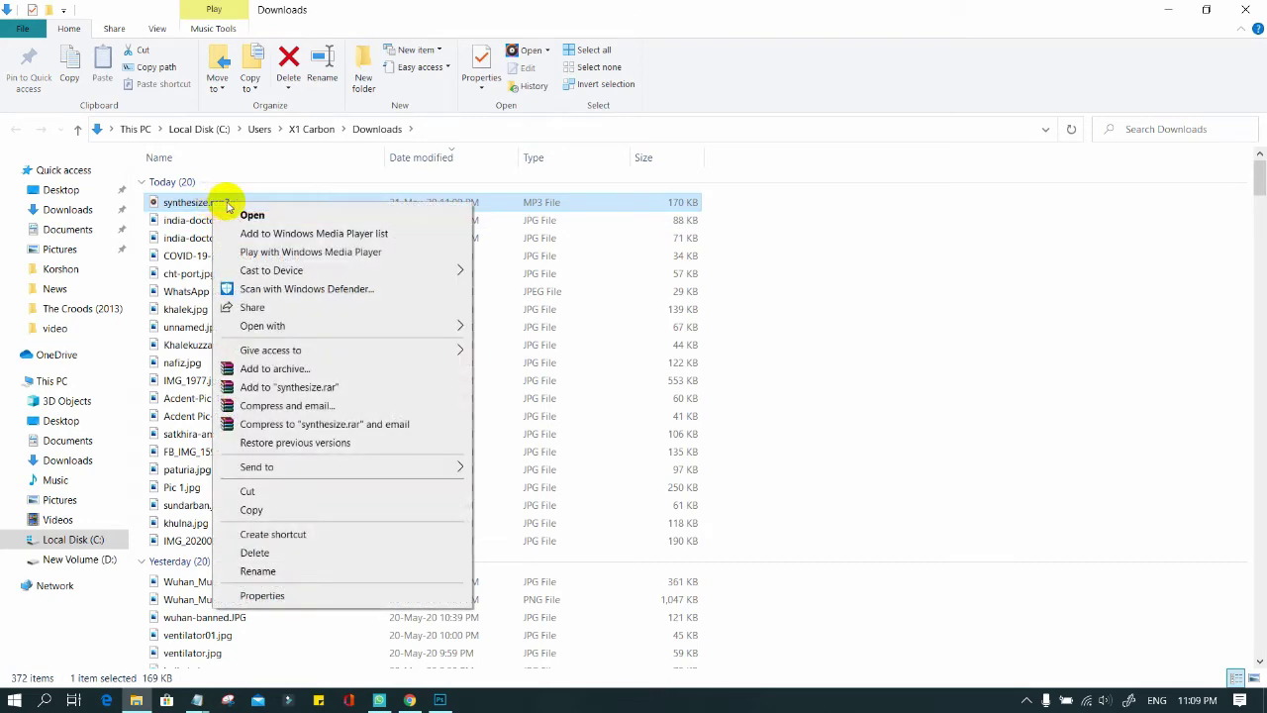
left_click(304, 214)
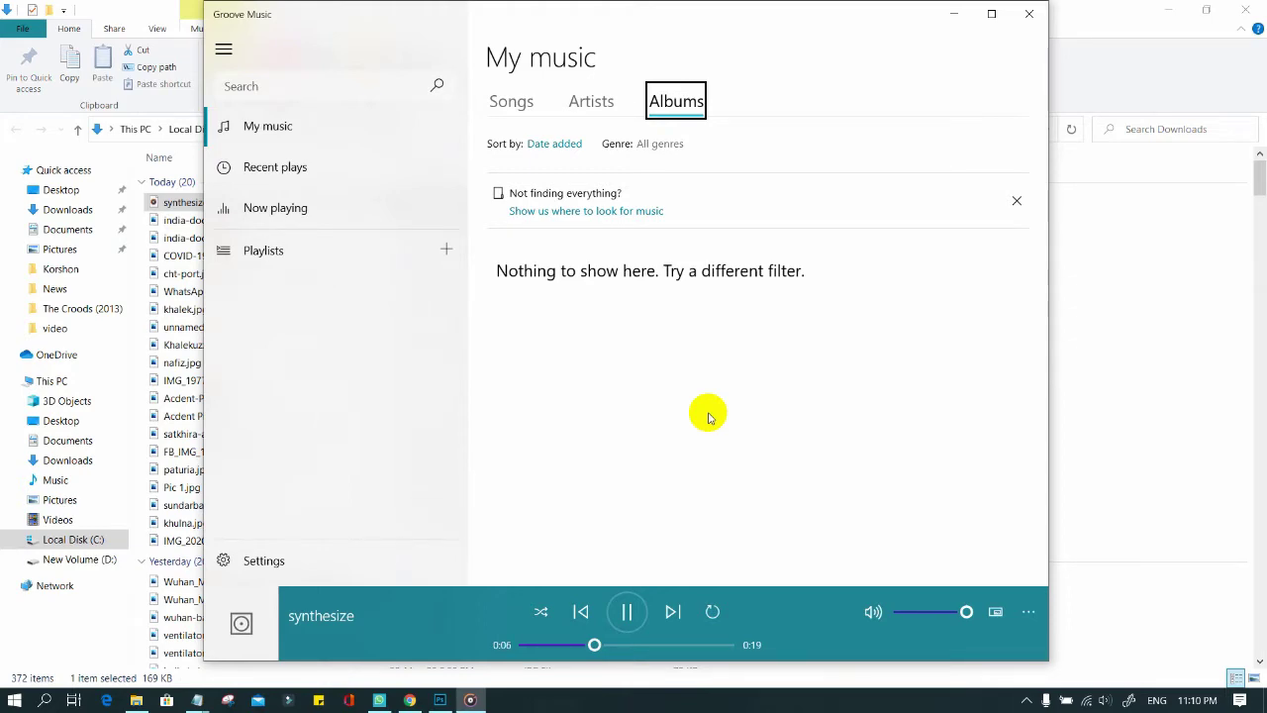
left_click(626, 612)
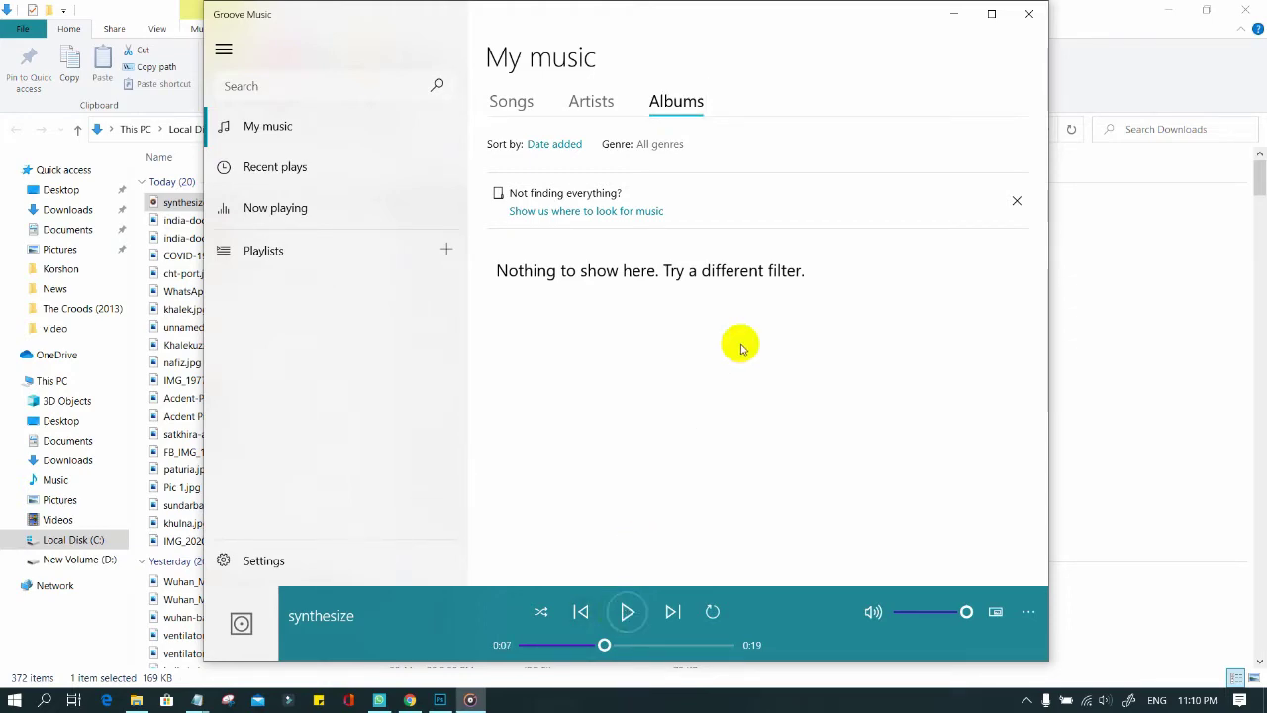
left_click(1030, 12)
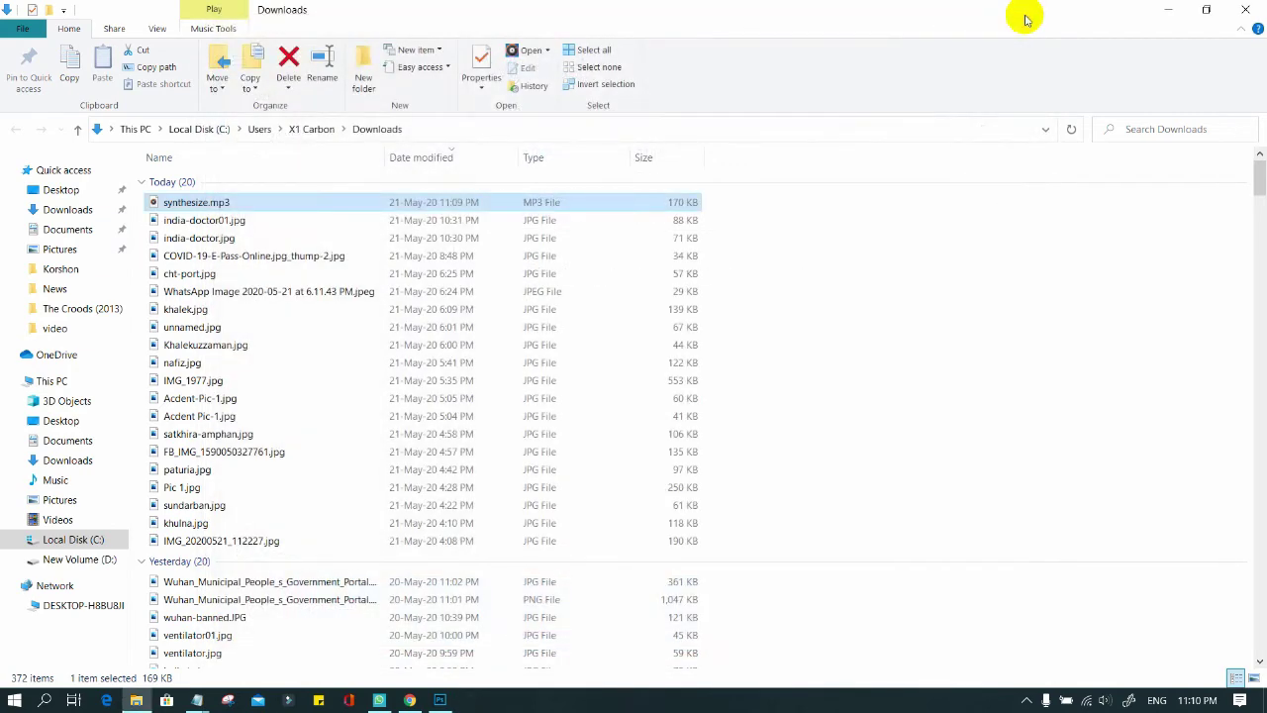
left_click(1166, 8)
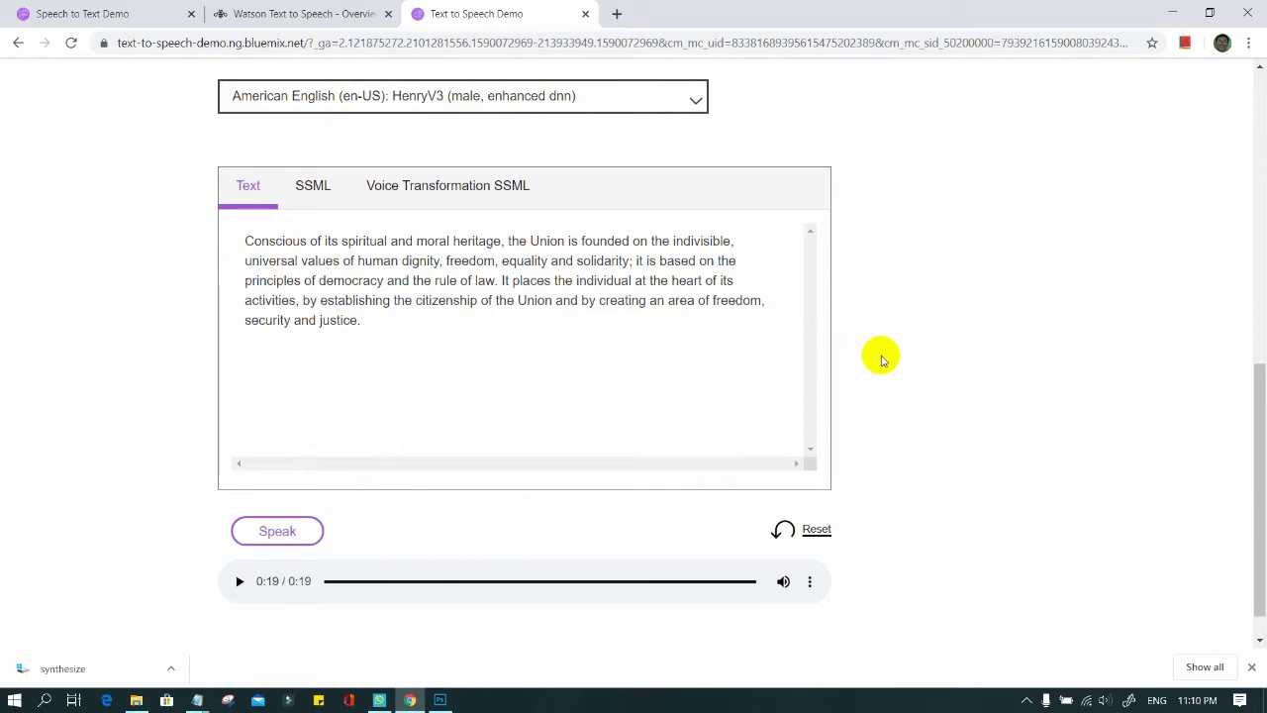
Step: Switch to the Speech to Text demo and choose the US English broadband model (16KHz) as the voice model
scroll(883, 359, "up", 7)
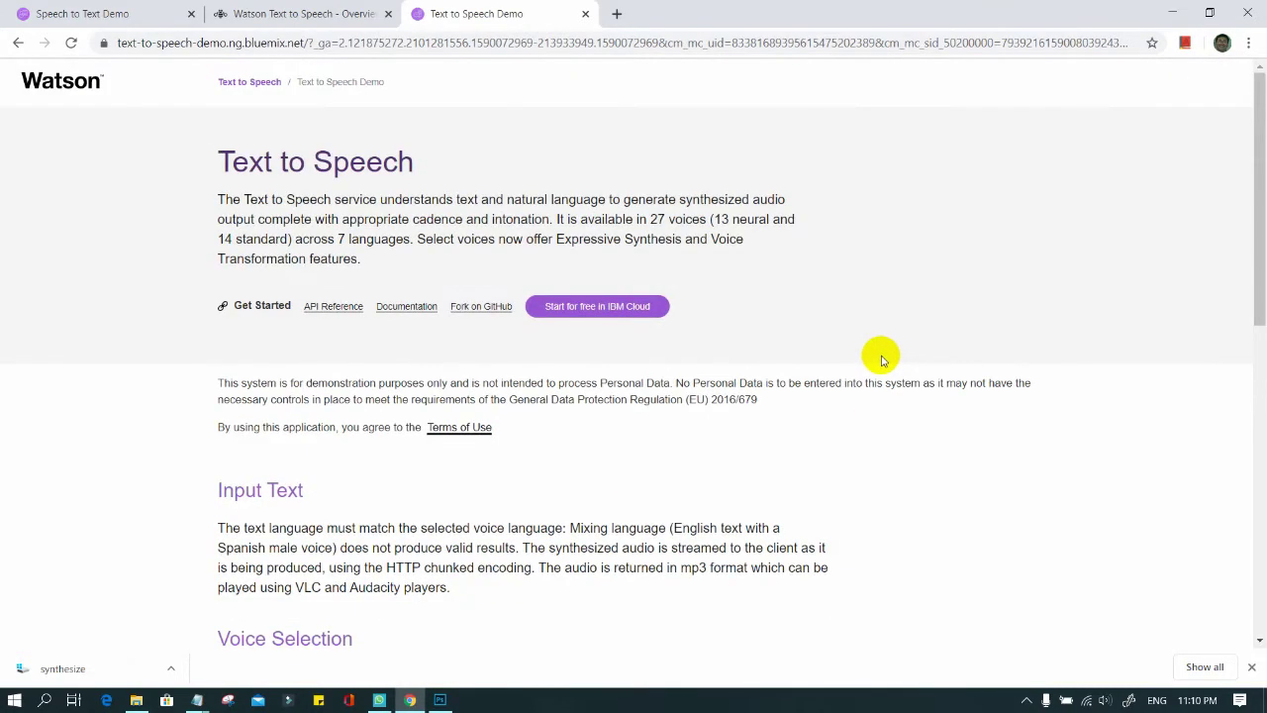
scroll(883, 359, "down", 7)
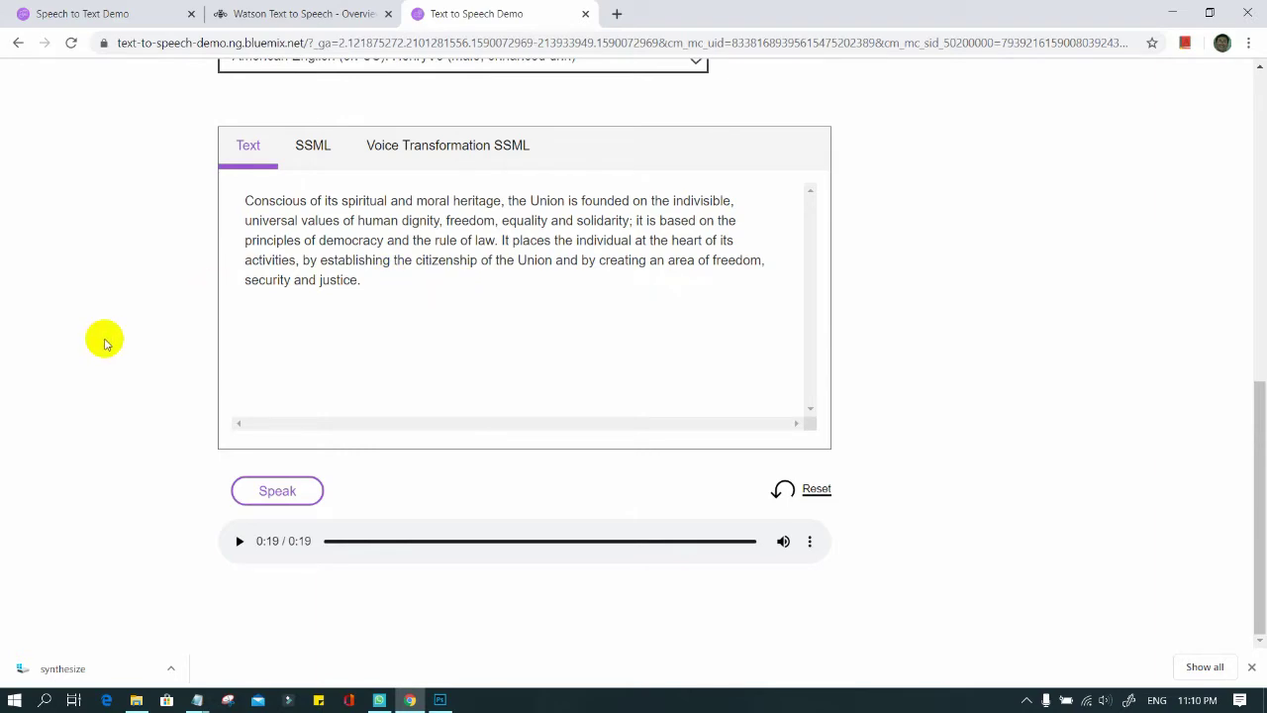
key("ctrl+Tab")
scroll(4, 443, "up", 1)
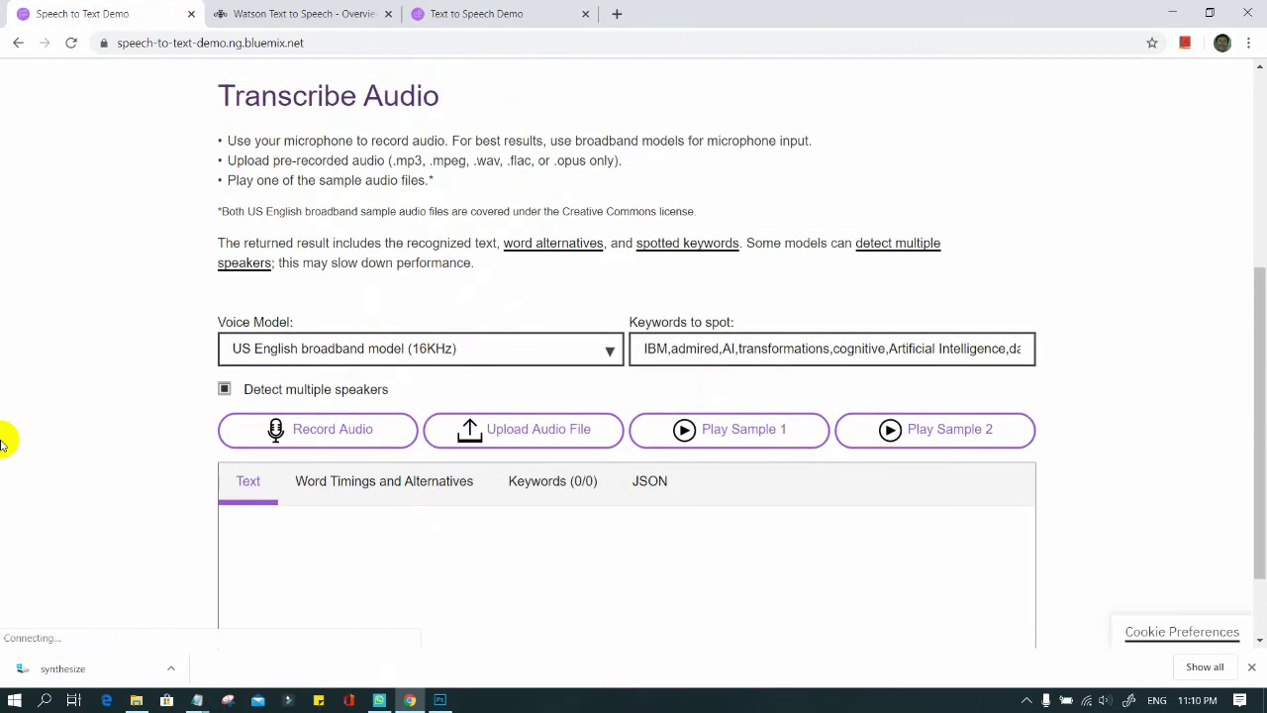
left_click(1248, 665)
left_click(602, 352)
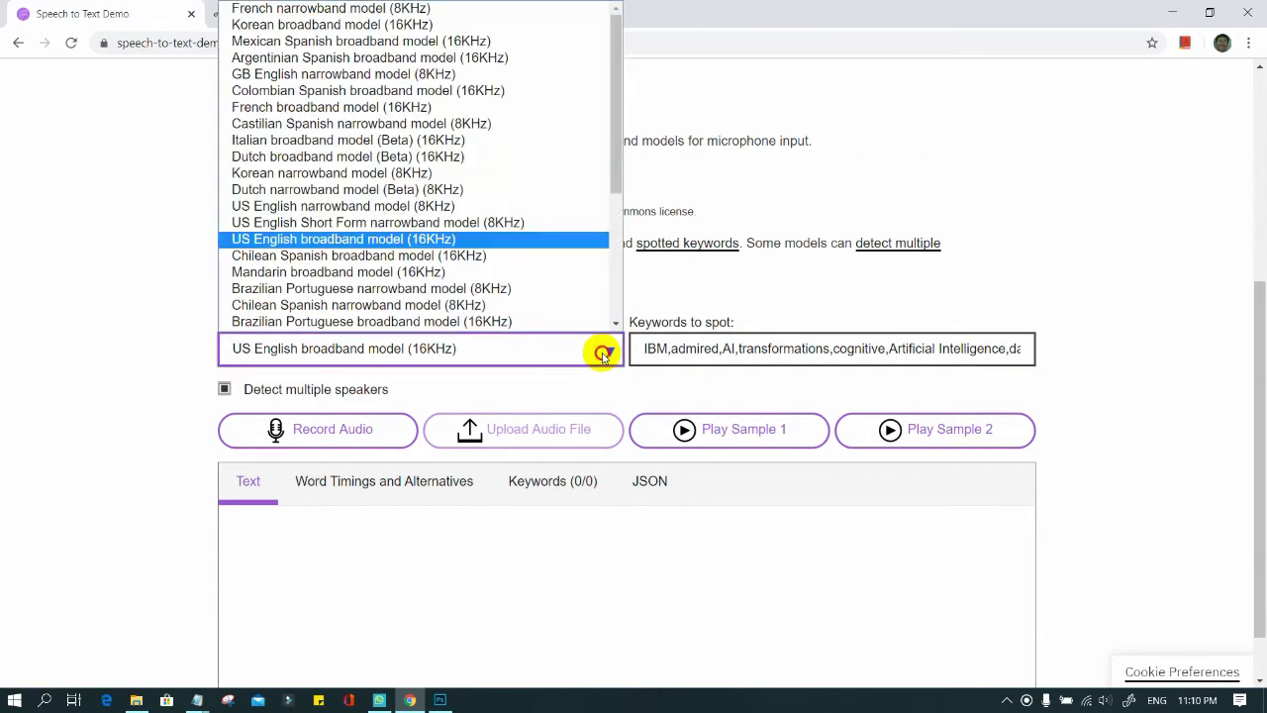
left_click(488, 238)
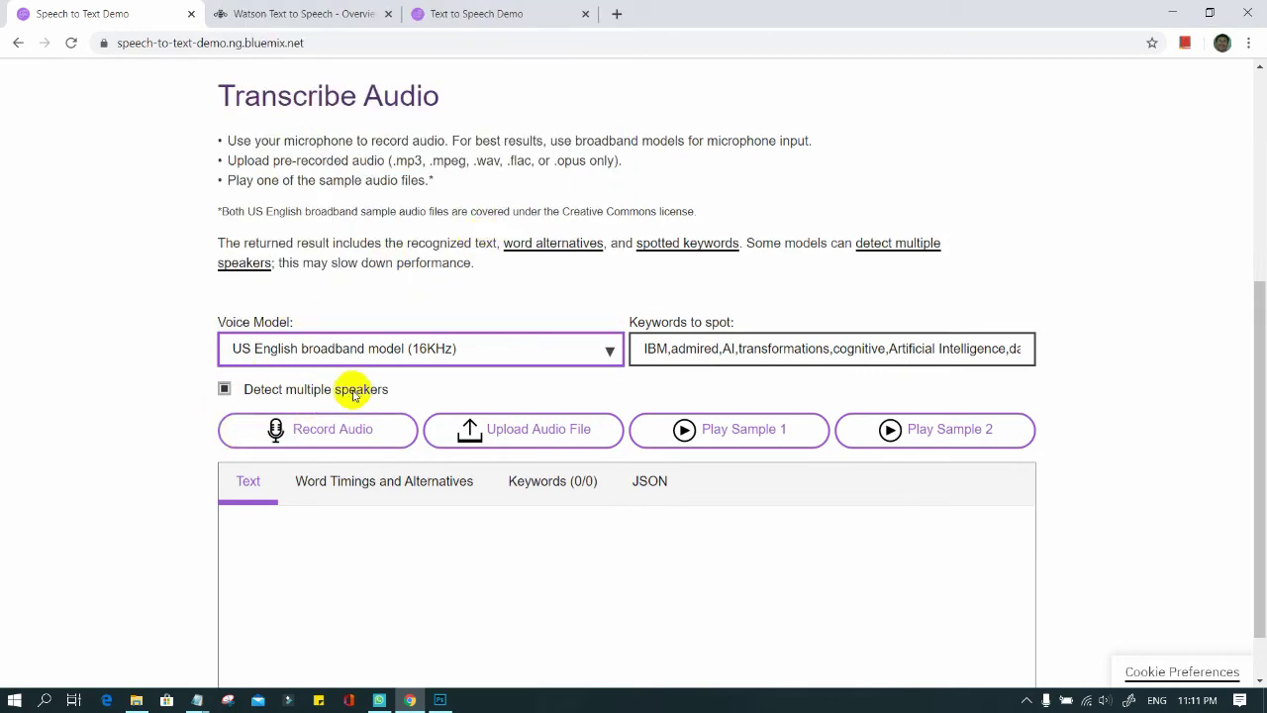
Step: Upload synthesize.mp3 from the Downloads folder for transcription
left_click(528, 429)
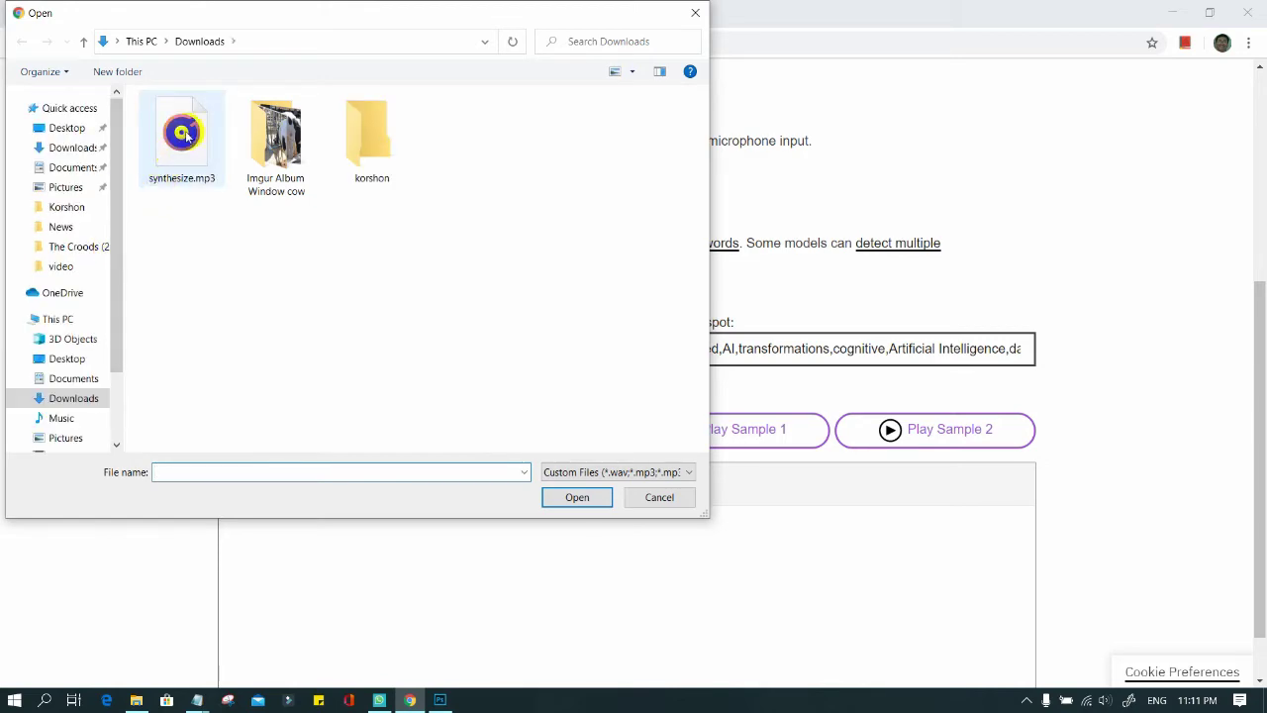
double_click(185, 143)
scroll(99, 366, "down", 1)
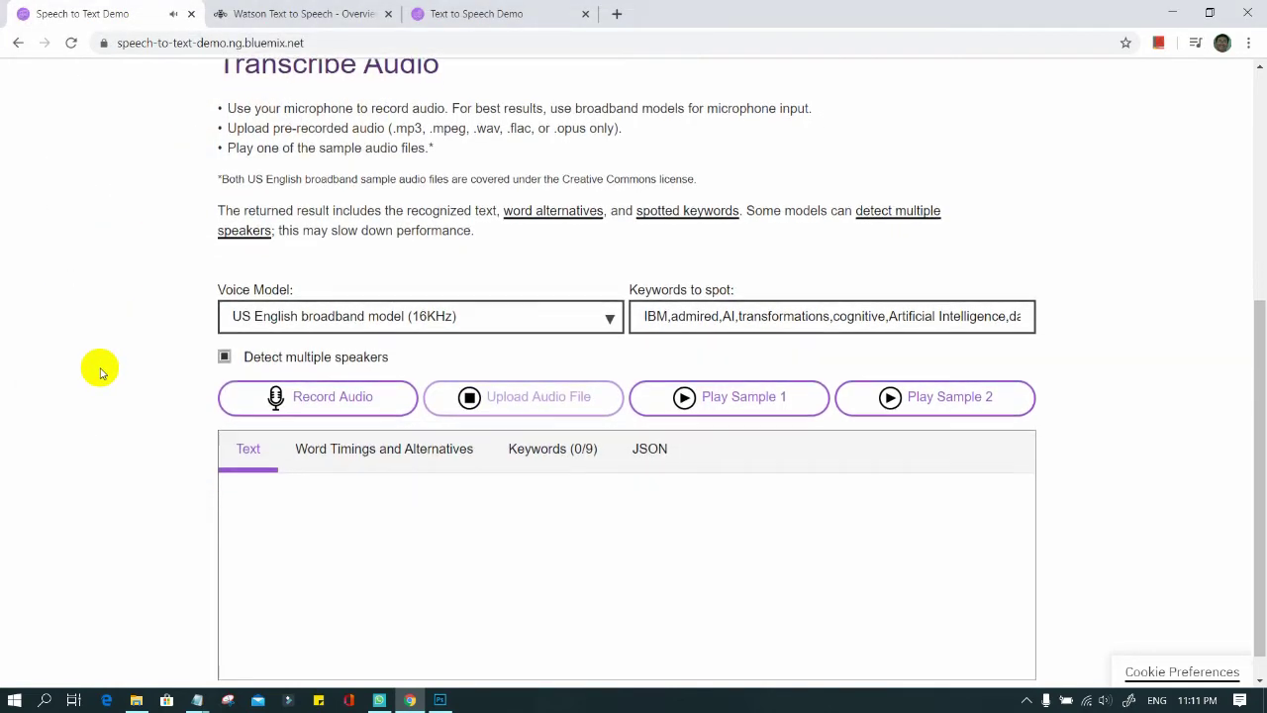